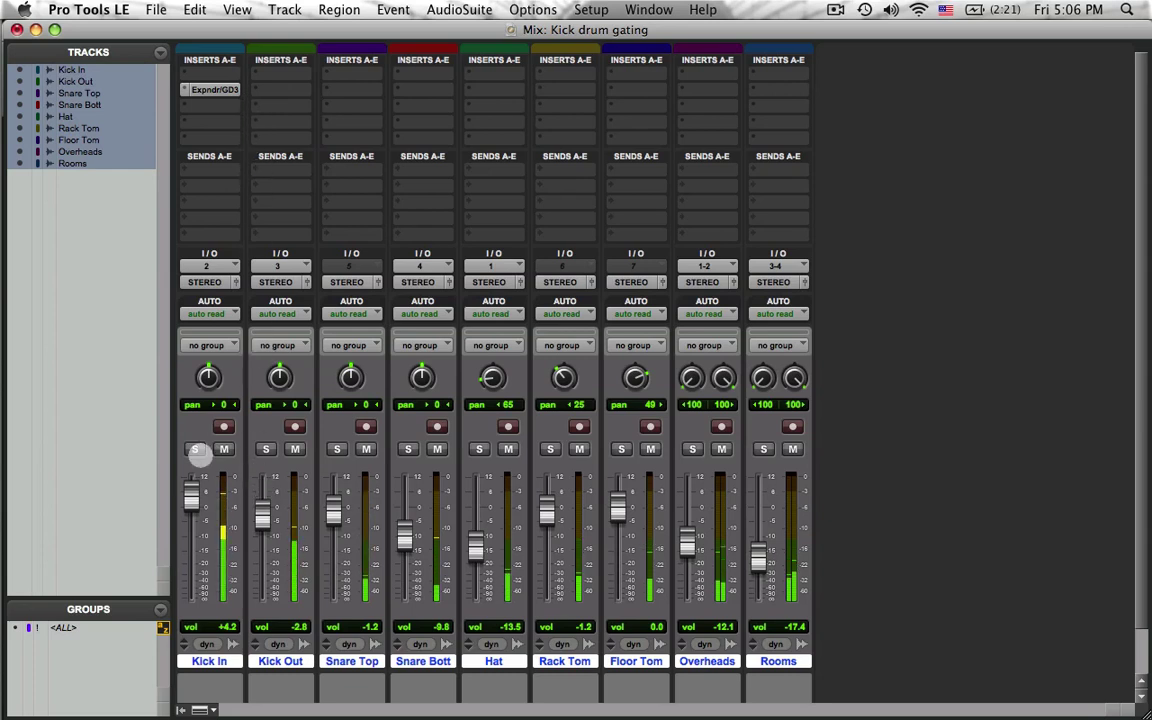
- Solo Kick Out by itself, clearing the Kick In solo
{"action": "left_click", "coordinate": [194, 450]}
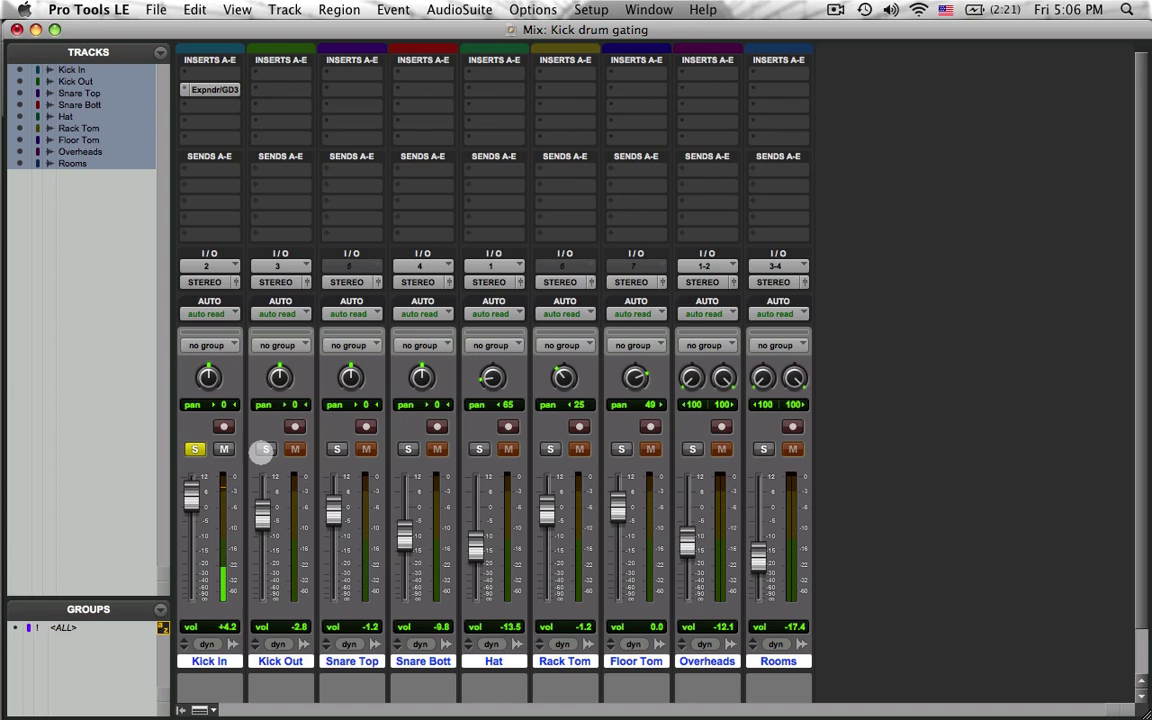
{"action": "left_click", "coordinate": [264, 450]}
{"action": "left_click", "coordinate": [197, 449]}
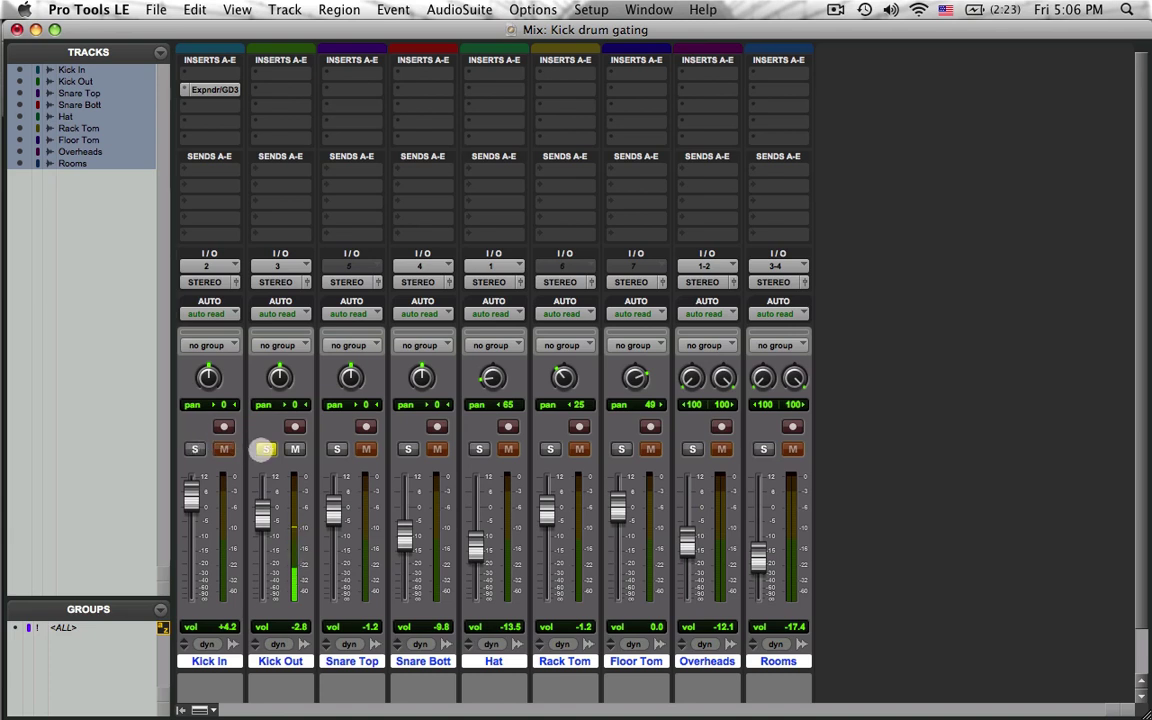
{"action": "left_click", "coordinate": [265, 449]}
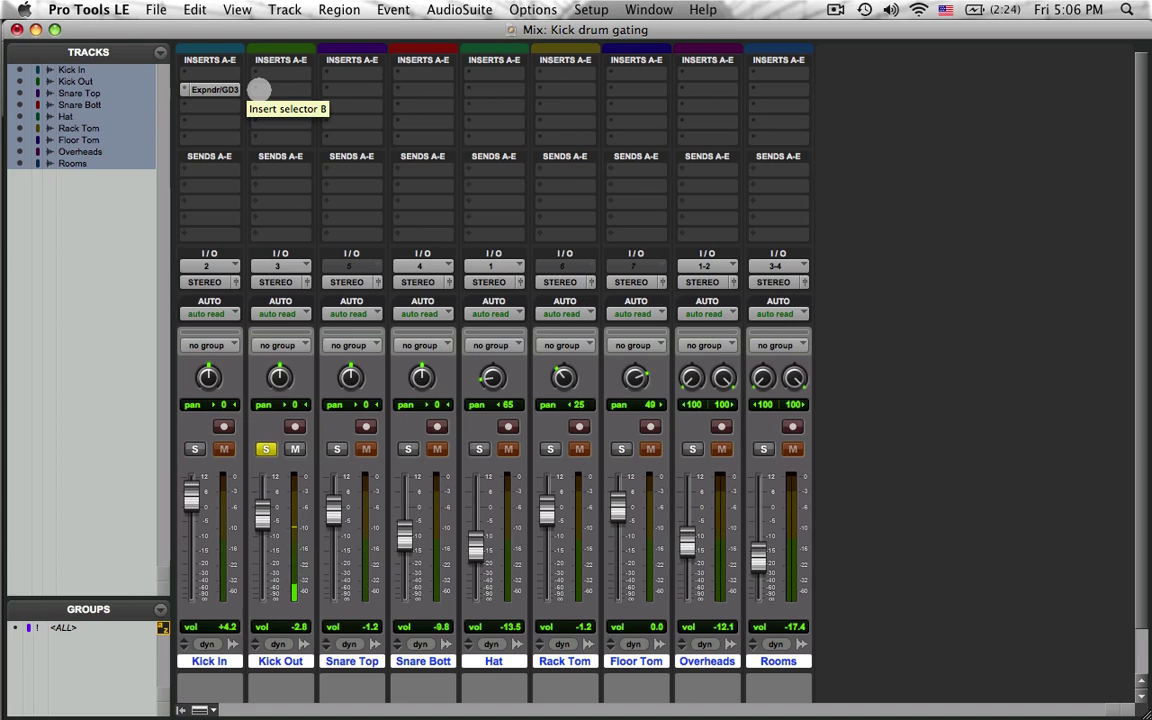
- Insert Expander/Gate Dyn 3 in Kick Out's slot B and bypass it
{"action": "left_click", "coordinate": [259, 90]}
{"action": "mouse_move", "coordinate": [265, 118]}
{"action": "mouse_move", "coordinate": [398, 133]}
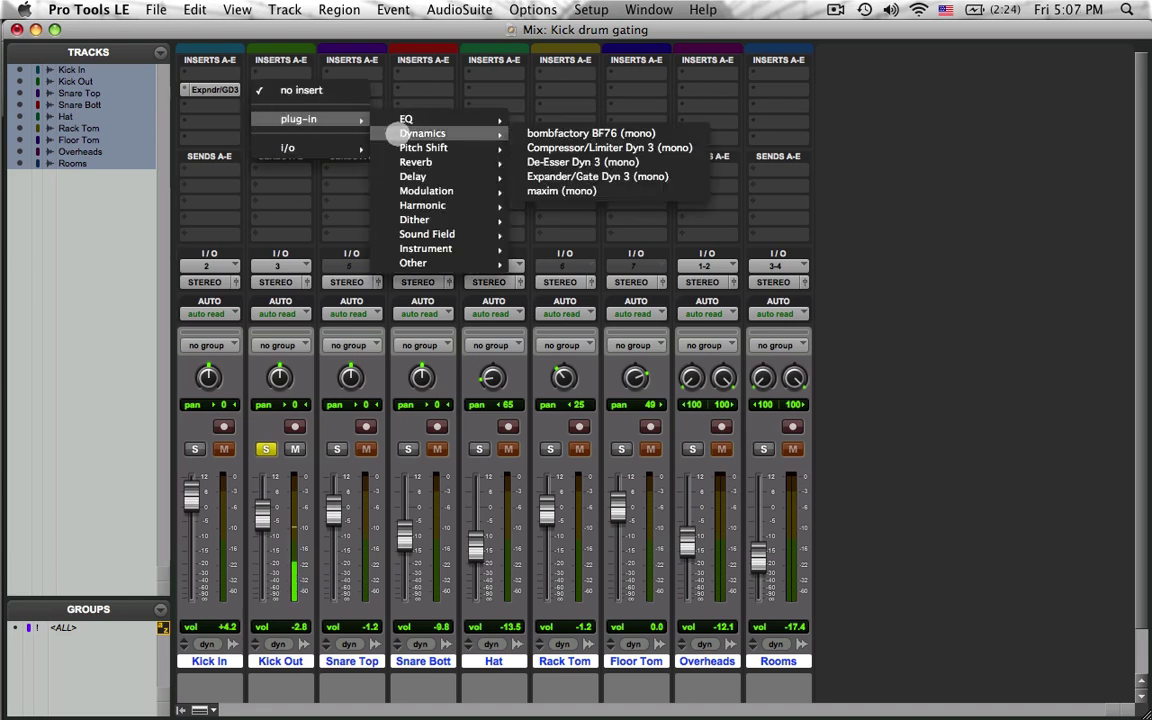
{"action": "left_click", "coordinate": [563, 176]}
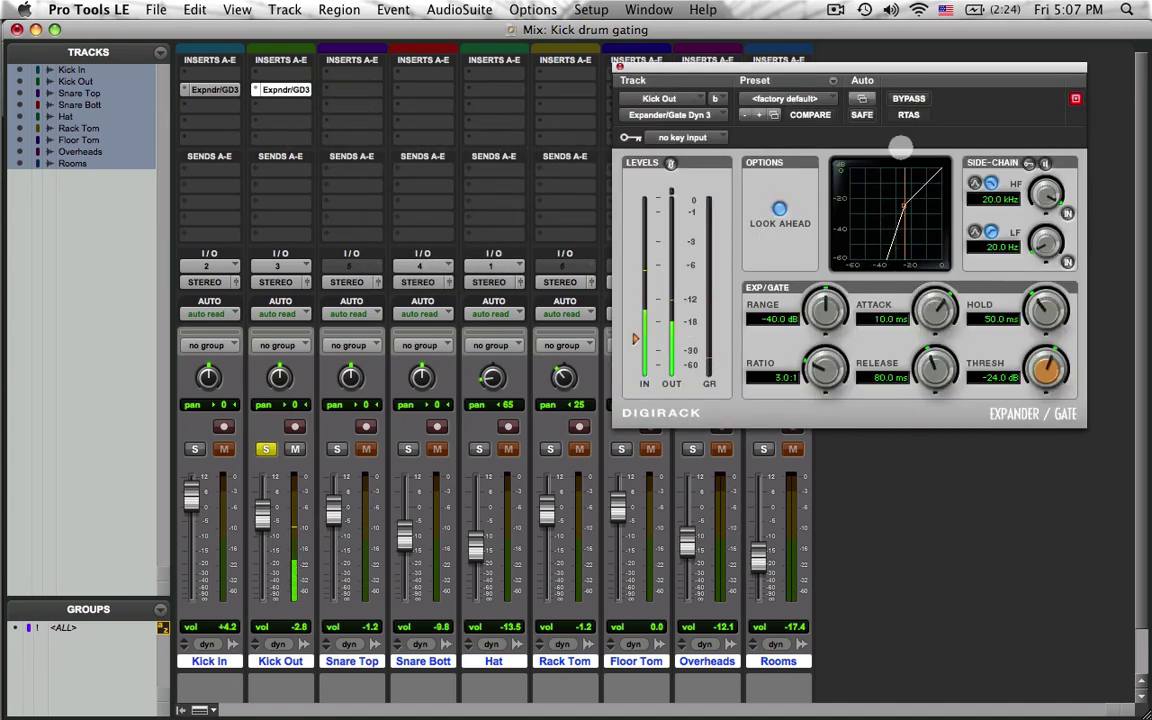
{"action": "left_click", "coordinate": [908, 98]}
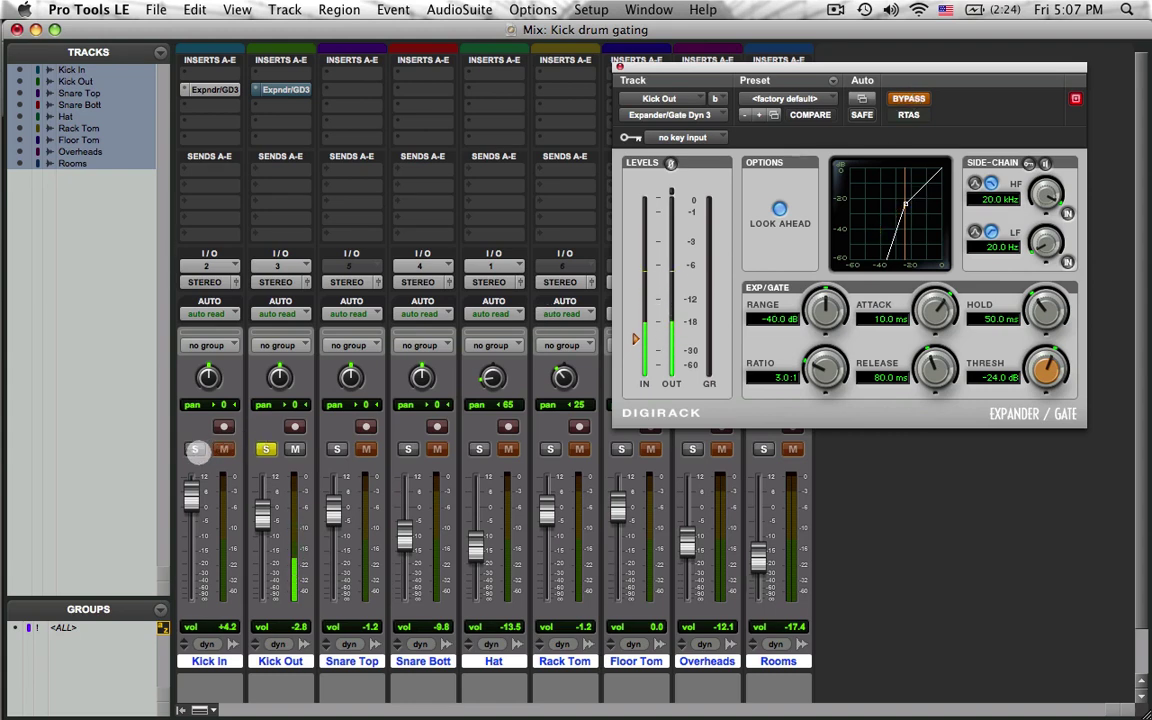
- Briefly solo Kick In to compare, then take the Kick Out gate out of bypass
{"action": "left_click", "coordinate": [196, 449]}
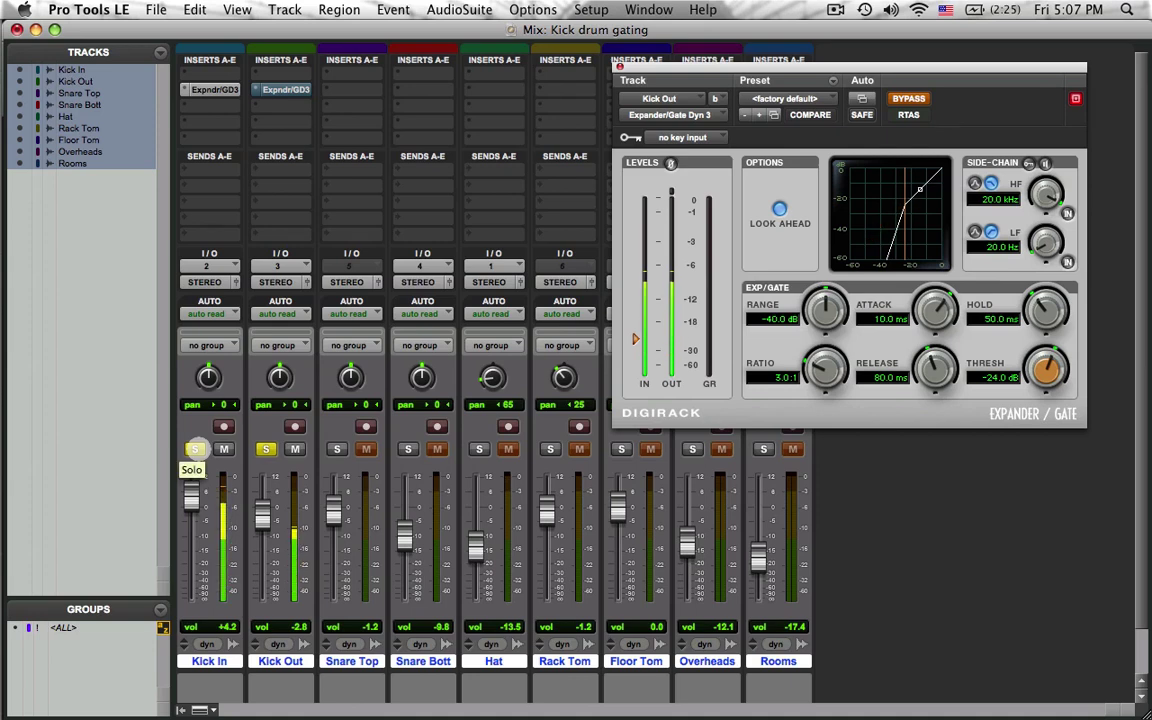
{"action": "left_click", "coordinate": [196, 449]}
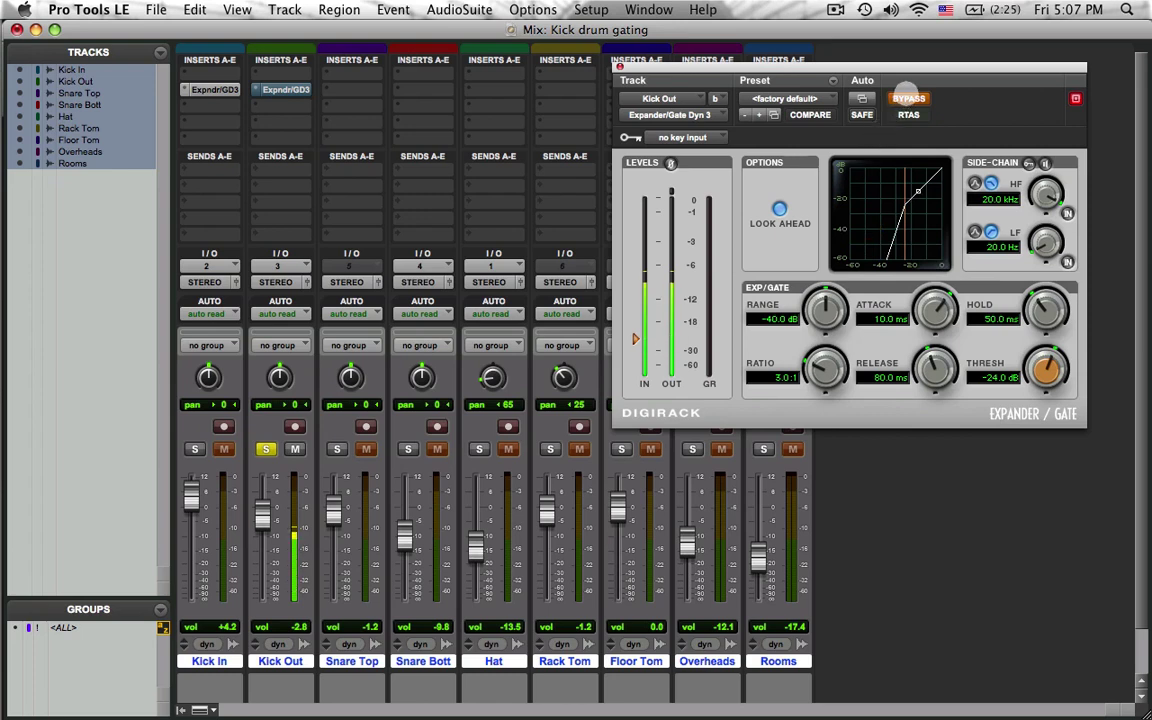
{"action": "left_click", "coordinate": [906, 97]}
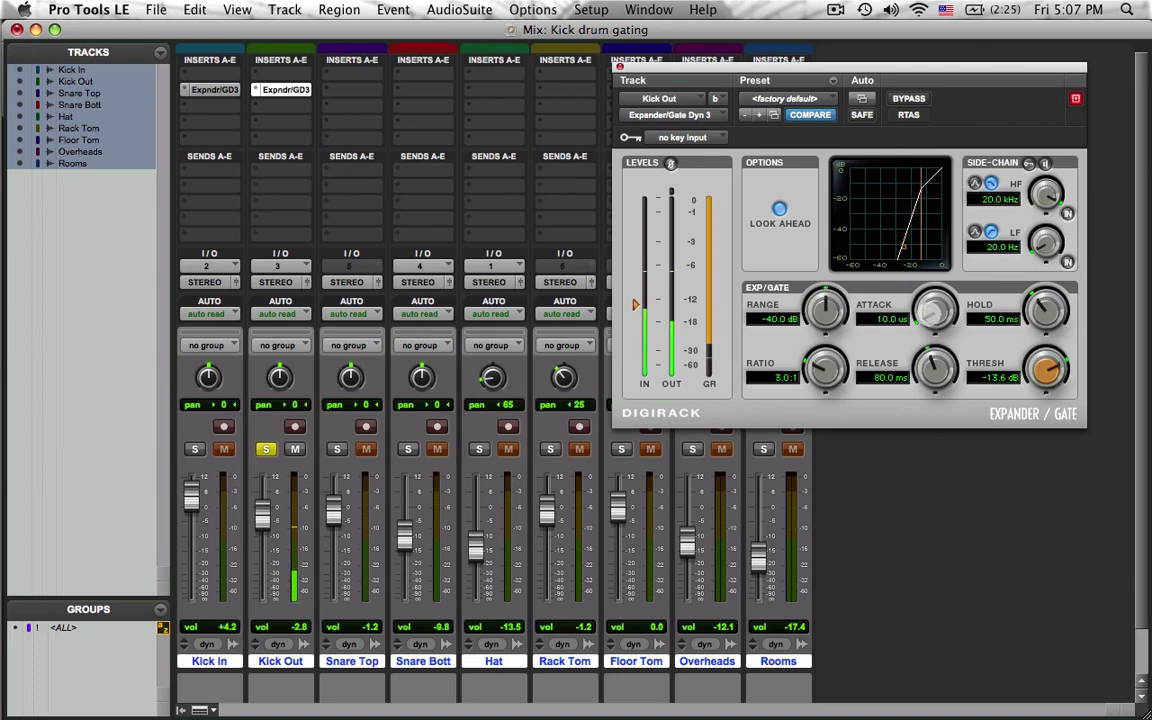
- Set the gate to 2.2 ms attack, 171.8 ms hold, 210.5 ms release, then unsolo Kick Out
{"action": "left_click_drag", "start_coordinate": [933, 311], "coordinate": [925, 256]}
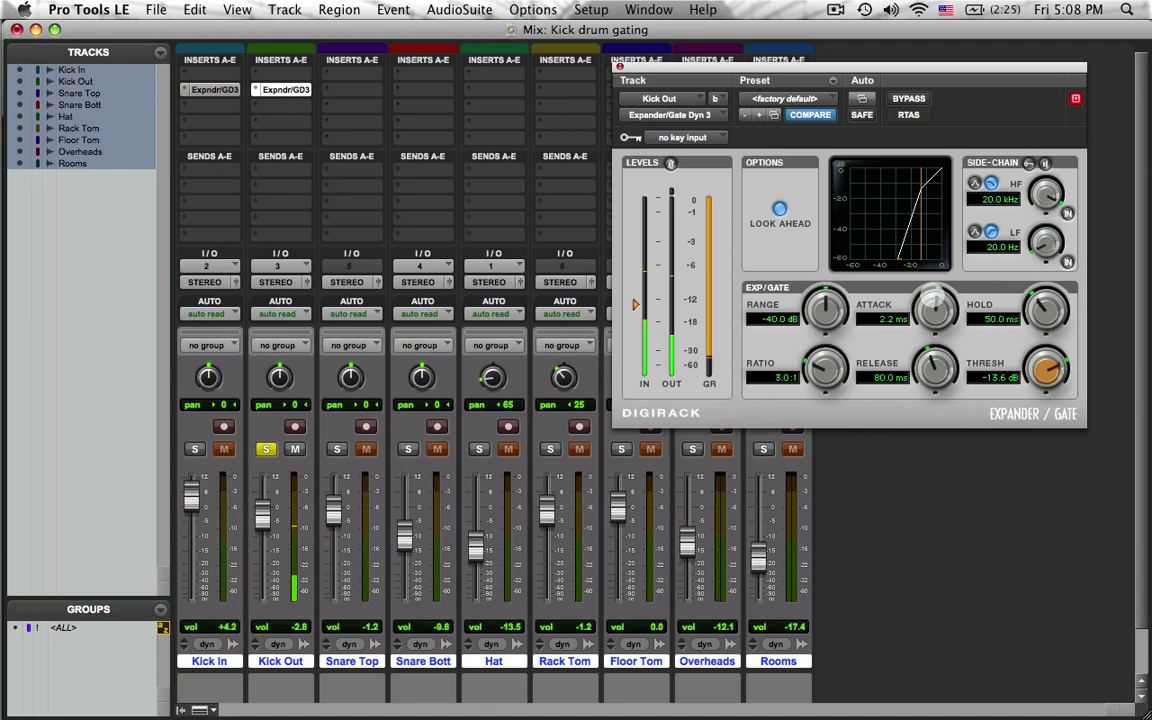
{"action": "left_click_drag", "start_coordinate": [1045, 310], "coordinate": [1030, 272]}
{"action": "left_click_drag", "start_coordinate": [935, 368], "coordinate": [929, 342]}
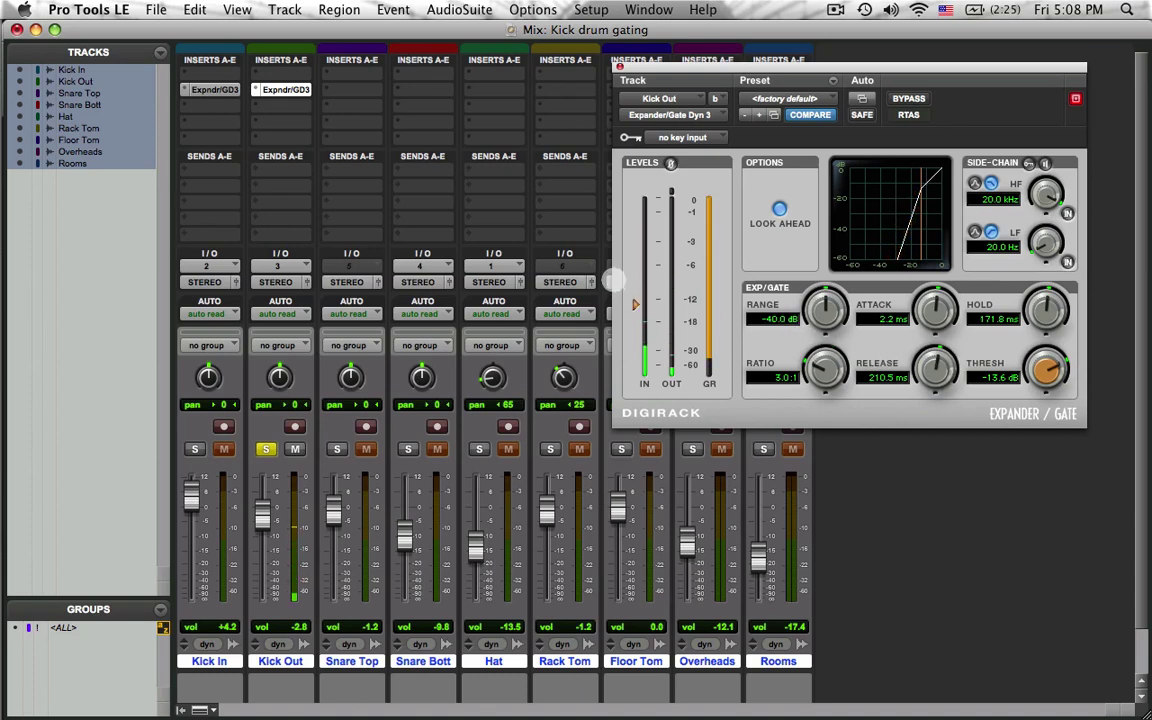
{"action": "left_click", "coordinate": [266, 449]}
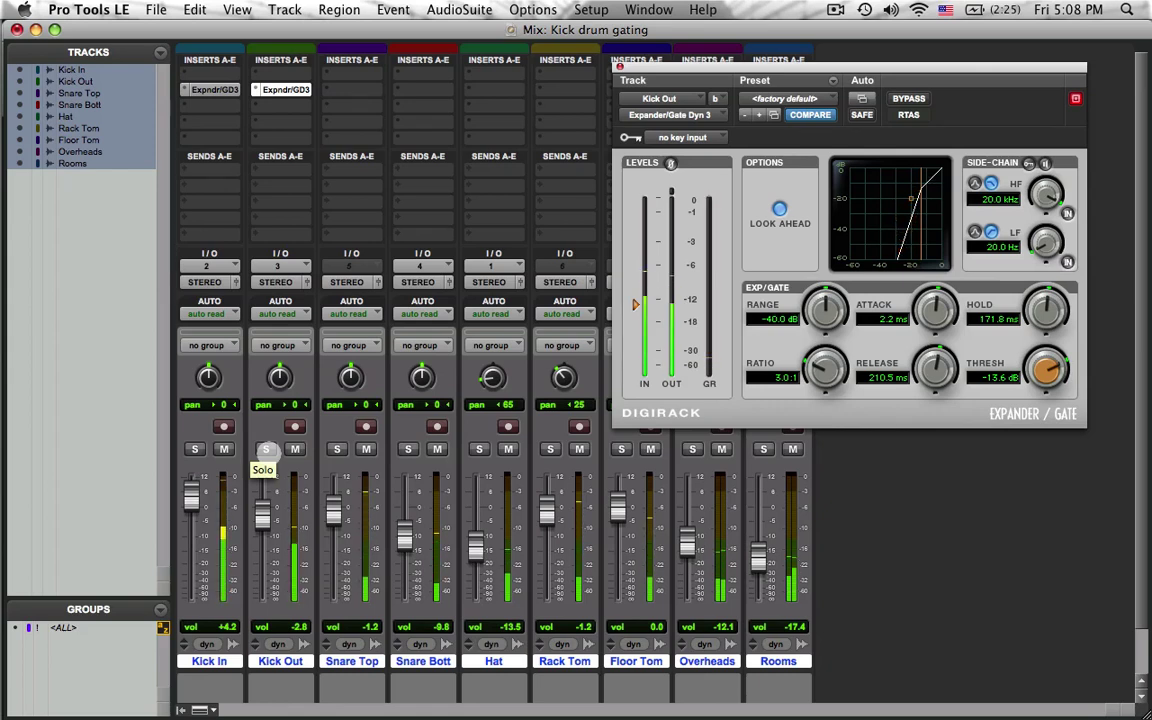
{"action": "left_click", "coordinate": [266, 449]}
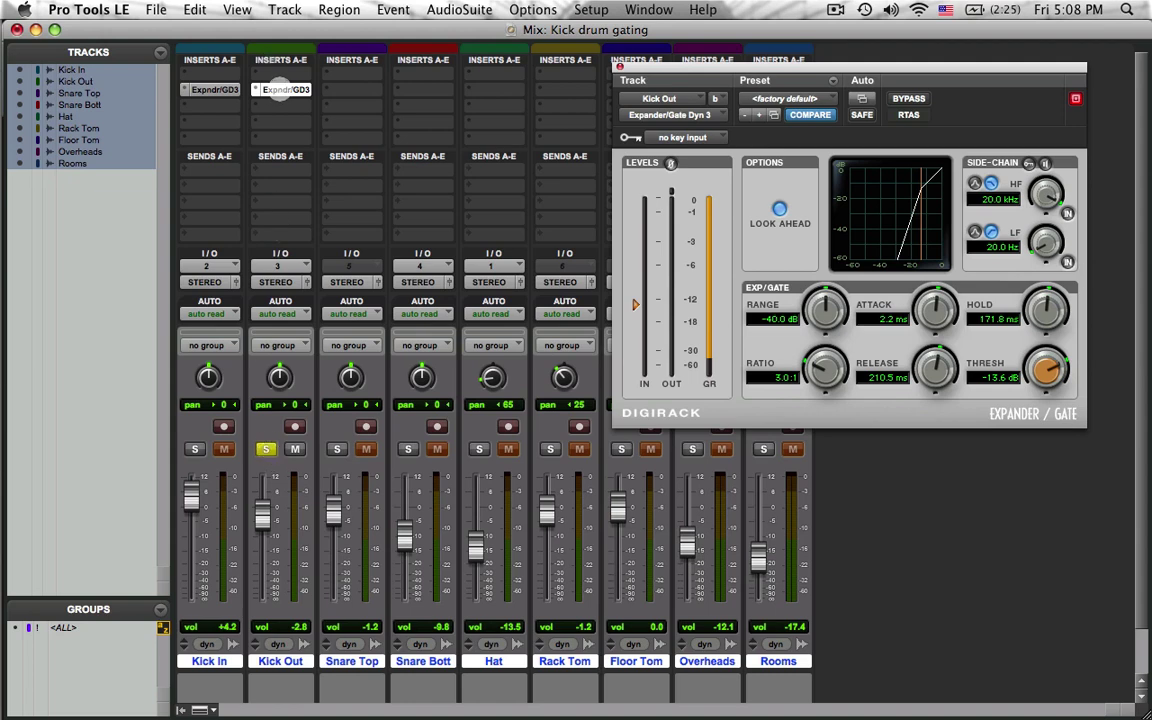
- Deactivate Kick Out's gate and insert Compressor/Limiter Dyn 3 in slot C
{"action": "left_click", "coordinate": [281, 90], "text": "ctrl+super"}
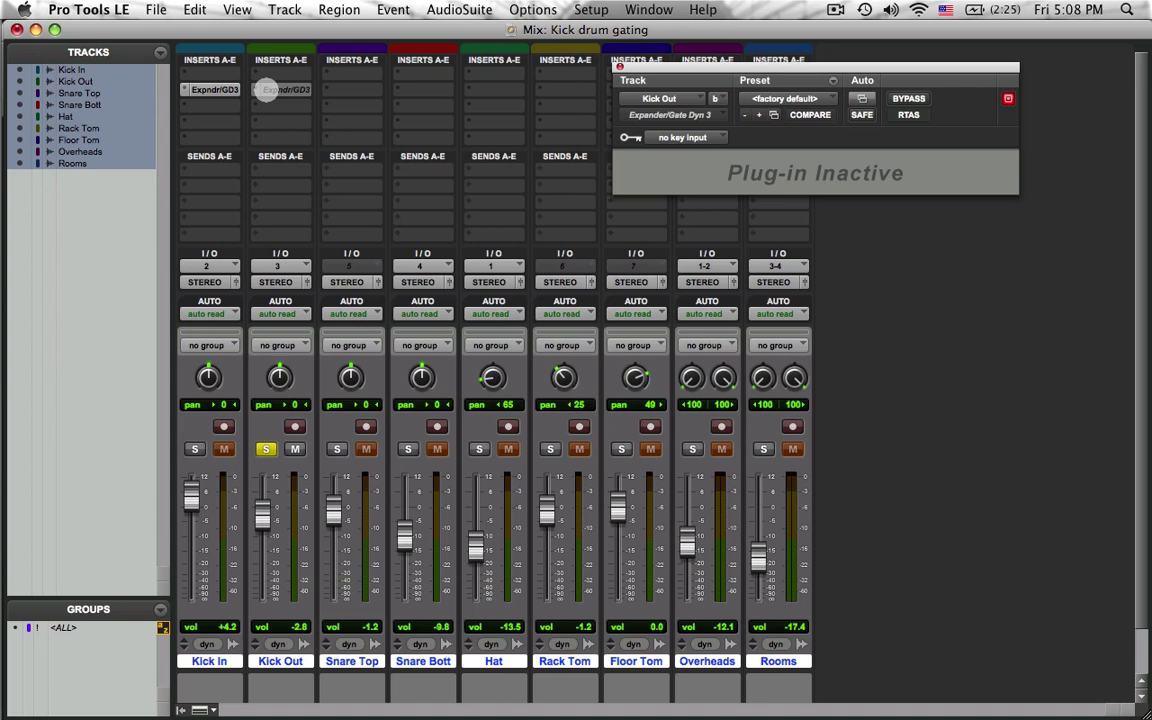
{"action": "left_click", "coordinate": [257, 92]}
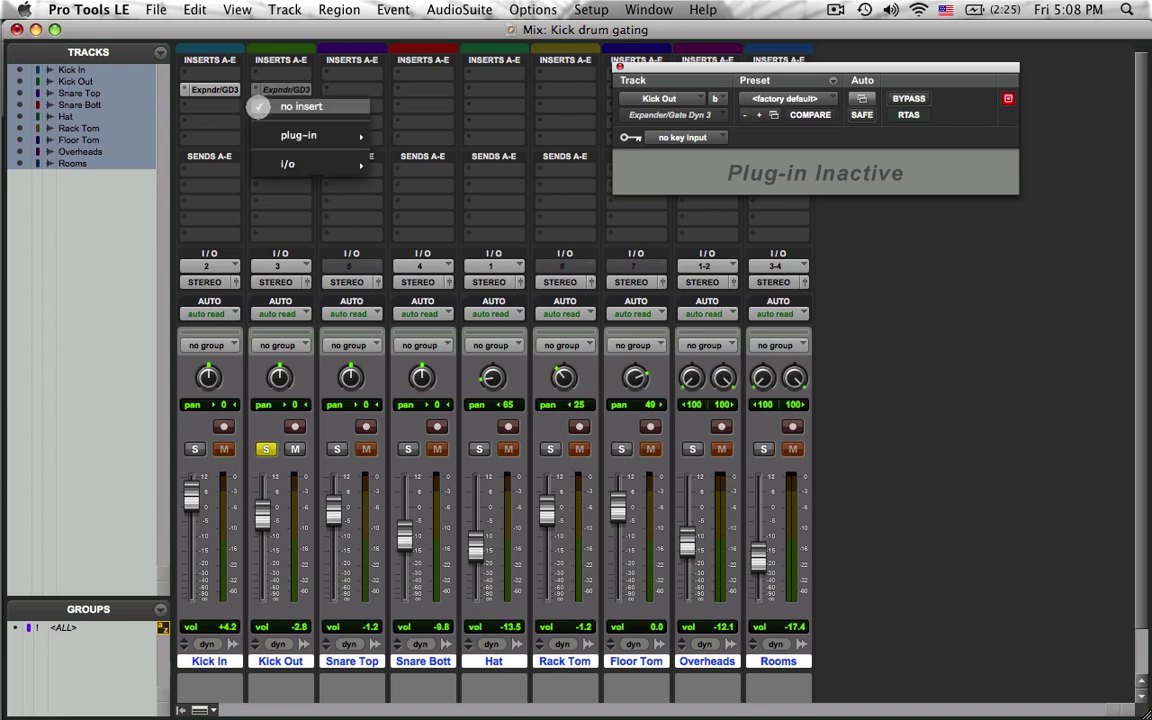
{"action": "mouse_move", "coordinate": [263, 136]}
{"action": "mouse_move", "coordinate": [391, 149]}
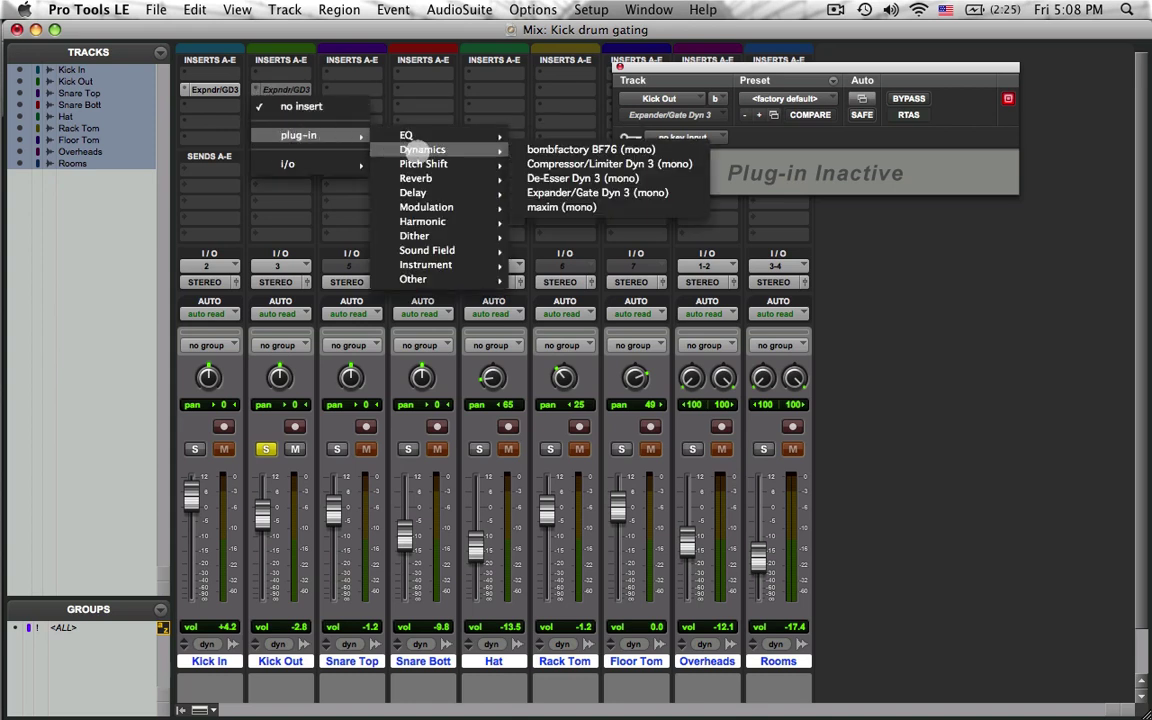
{"action": "left_click", "coordinate": [562, 163]}
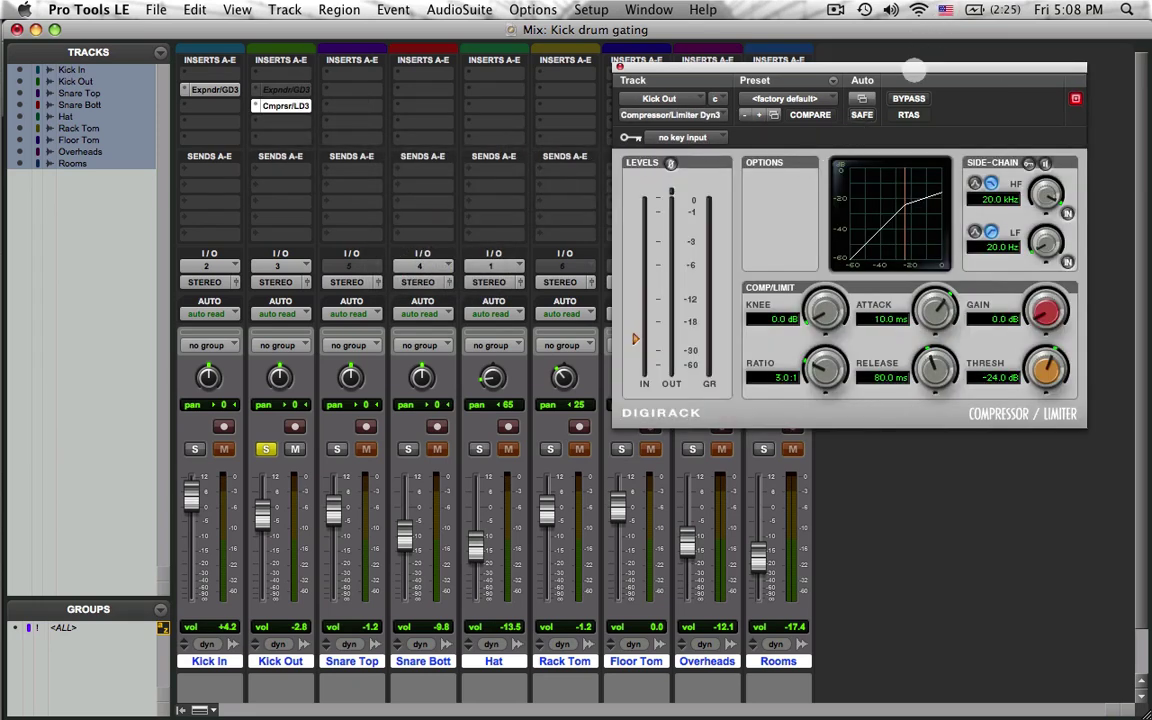
{"action": "left_click_drag", "start_coordinate": [913, 66], "coordinate": [883, 62]}
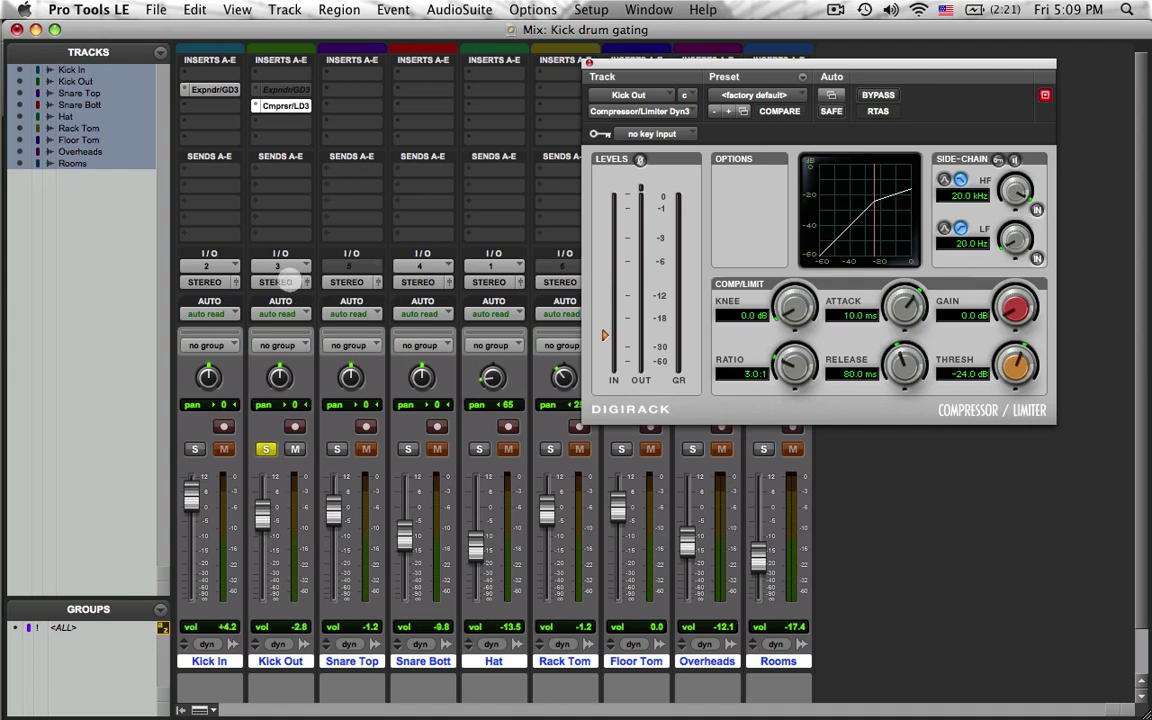
- Route Snare Top's send to Bus 32 (Mono) at -1.0 dB, pre-fader
{"action": "left_click", "coordinate": [256, 236]}
{"action": "mouse_move", "coordinate": [295, 278]}
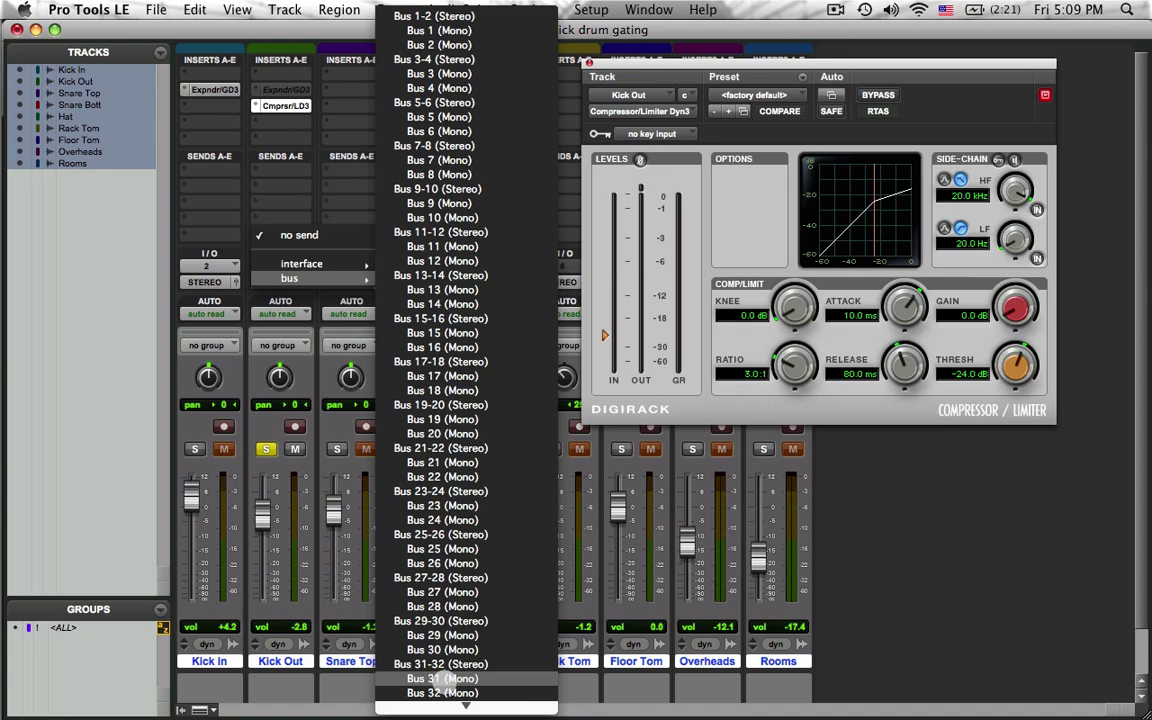
{"action": "left_click", "coordinate": [199, 172]}
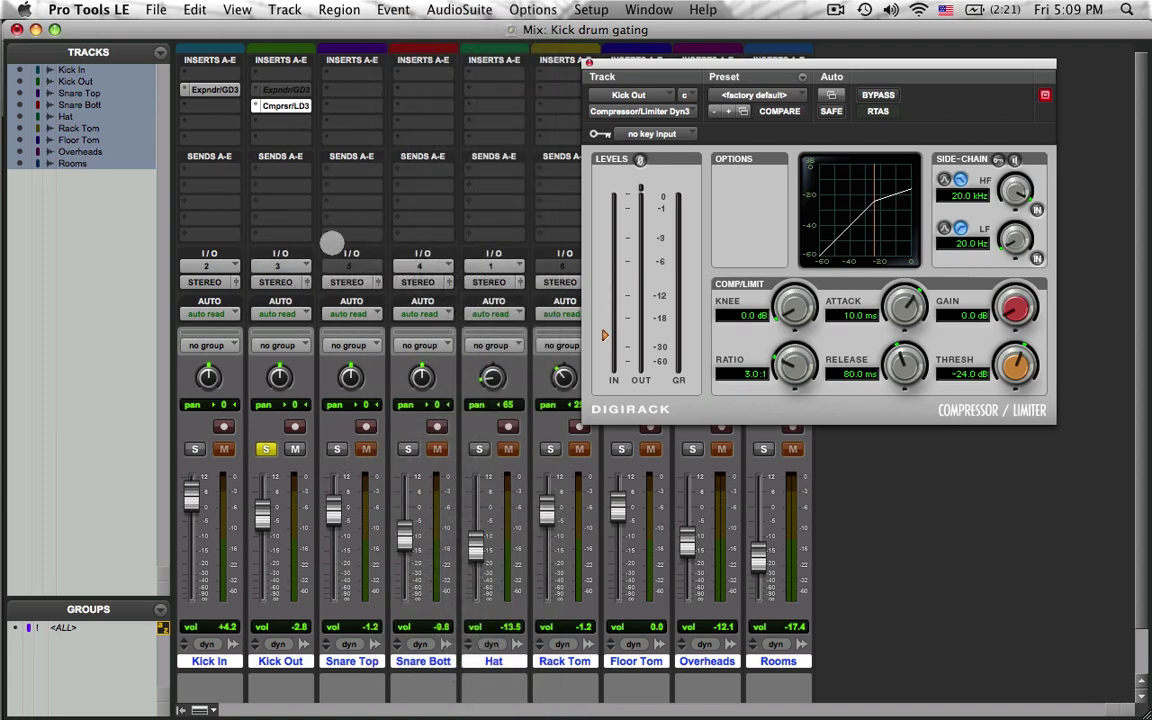
{"action": "left_click", "coordinate": [325, 236]}
{"action": "mouse_move", "coordinate": [360, 278]}
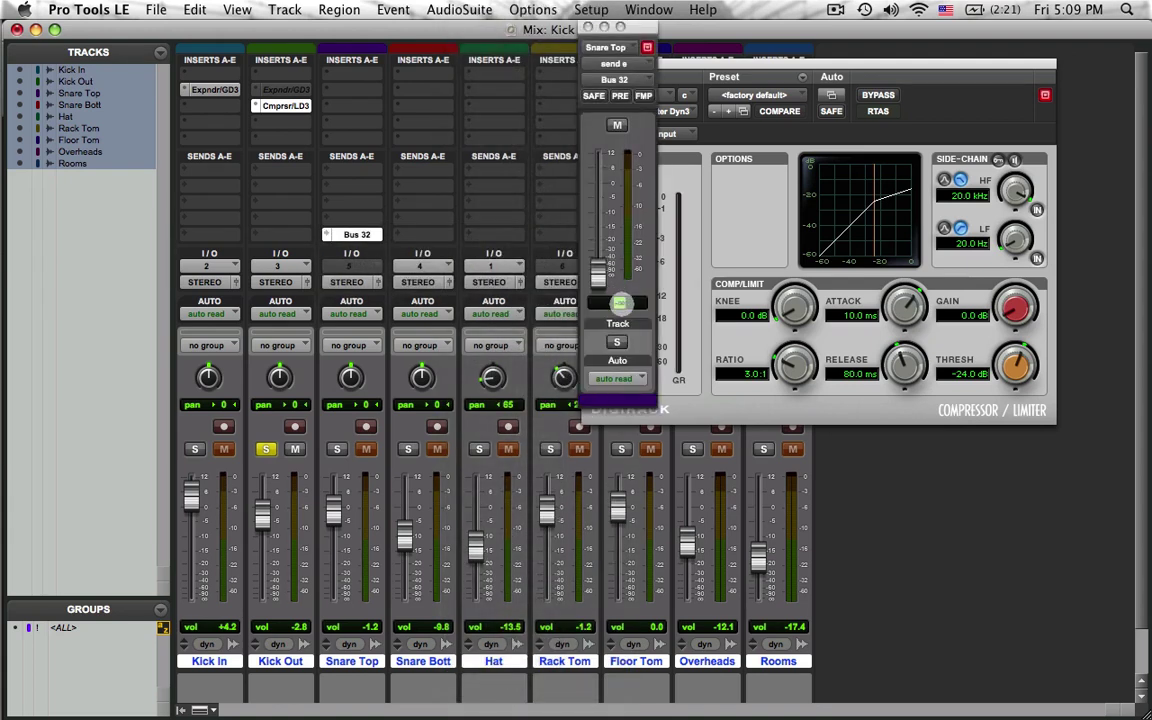
{"action": "left_click_drag", "start_coordinate": [619, 302], "coordinate": [617, 112]}
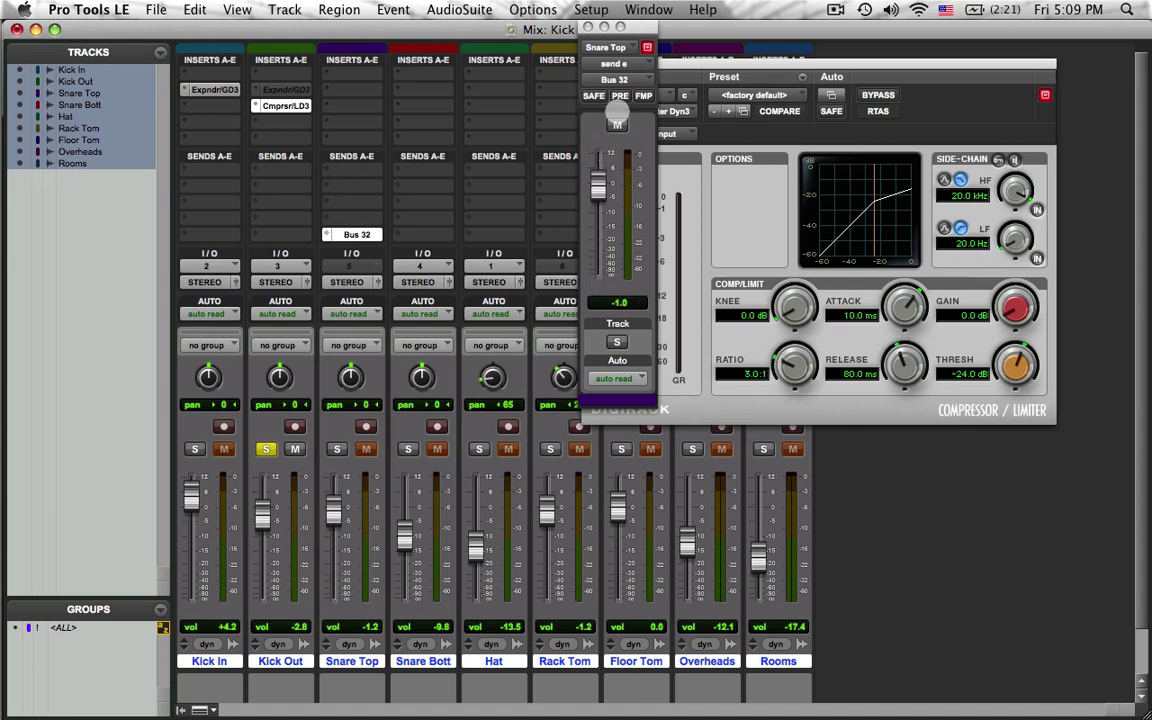
{"action": "left_click", "coordinate": [619, 96]}
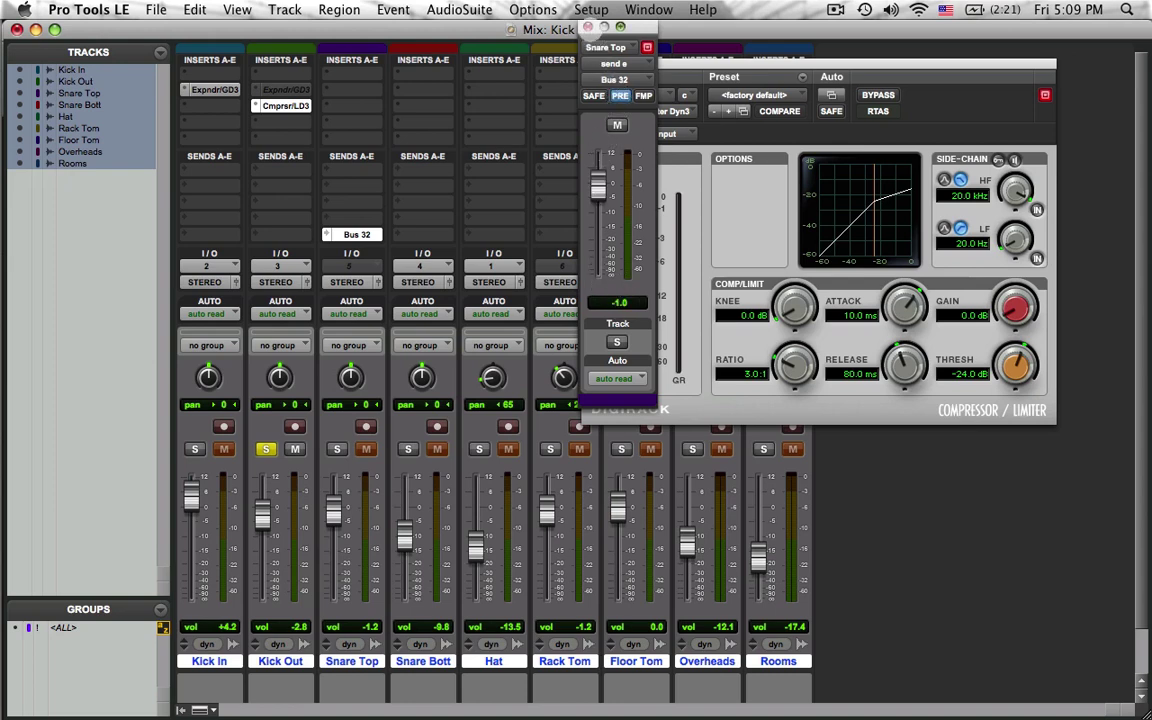
{"action": "left_click", "coordinate": [588, 27]}
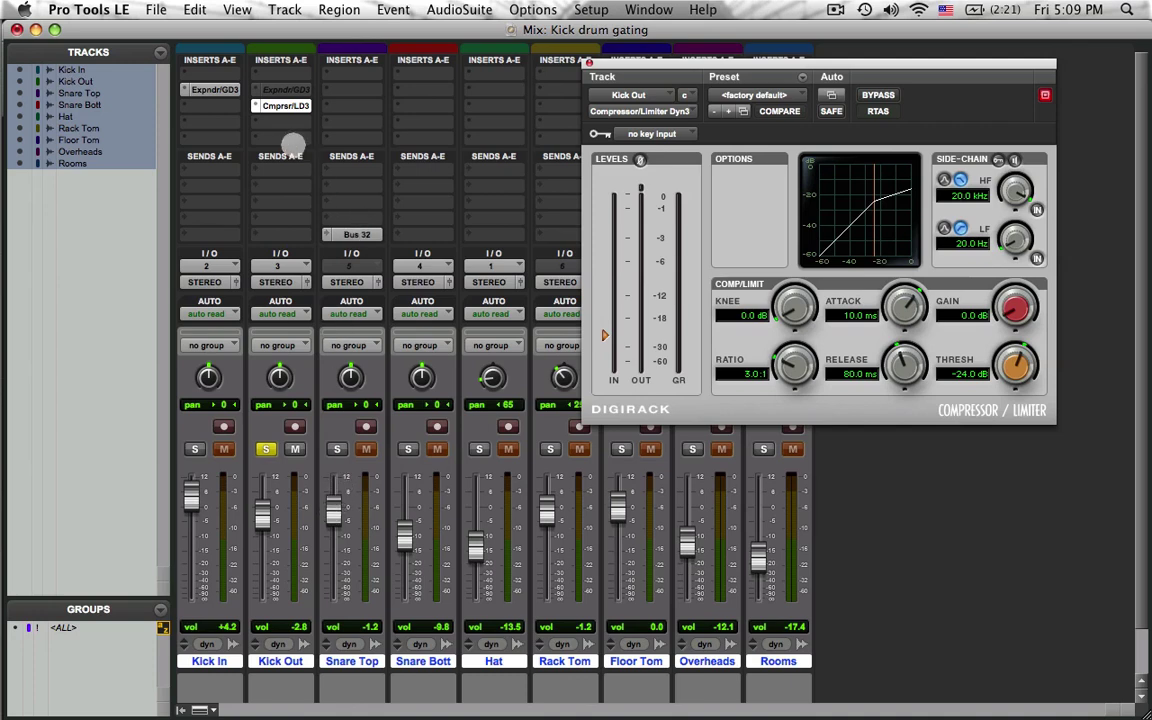
- Key the compressor from Bus 32 with side-chain on, then shorten its attack during playback
{"action": "left_click", "coordinate": [648, 134]}
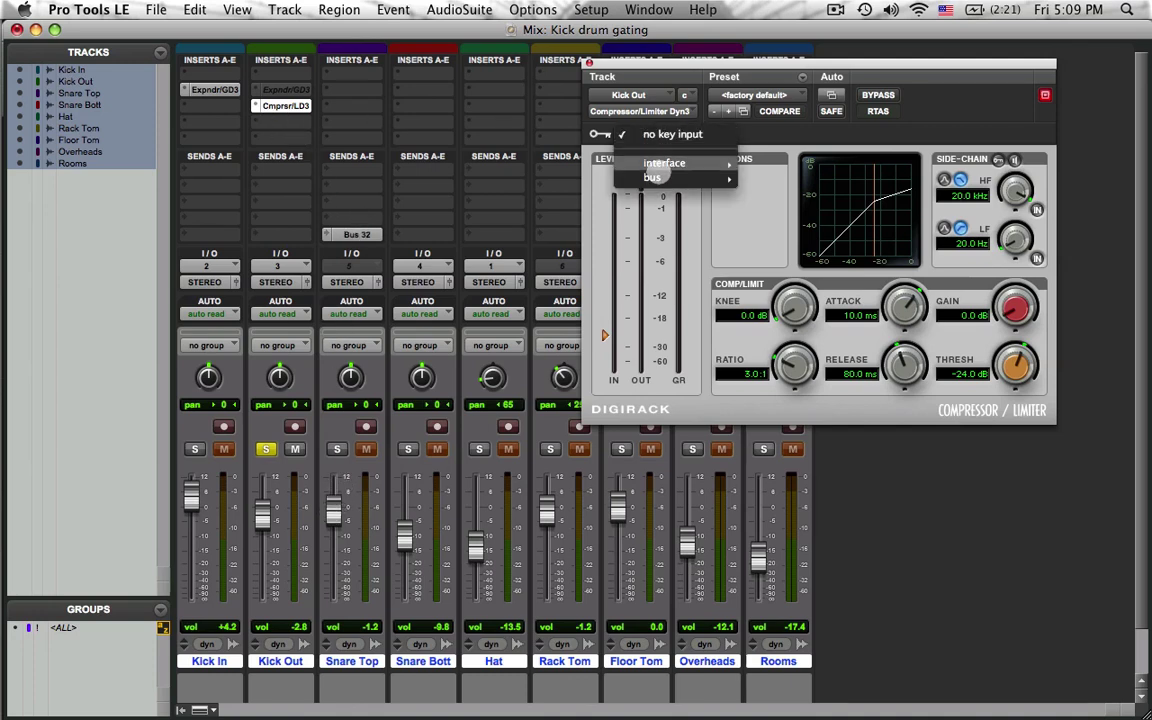
{"action": "mouse_move", "coordinate": [651, 177]}
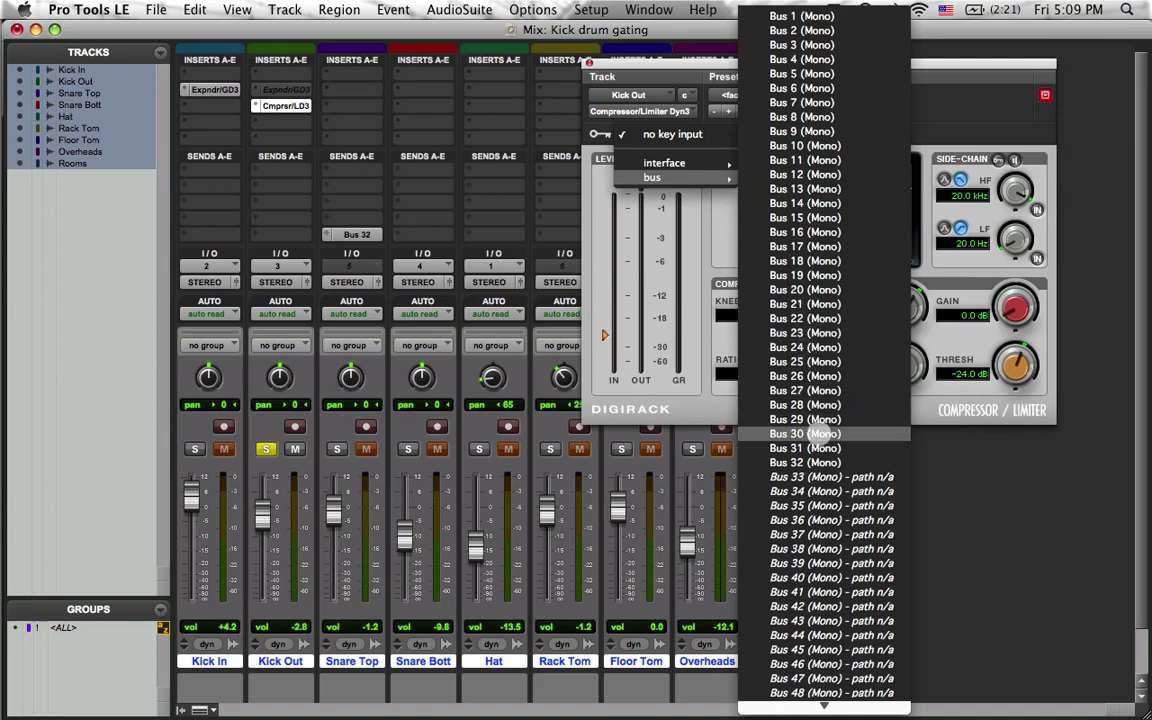
{"action": "left_click", "coordinate": [818, 463]}
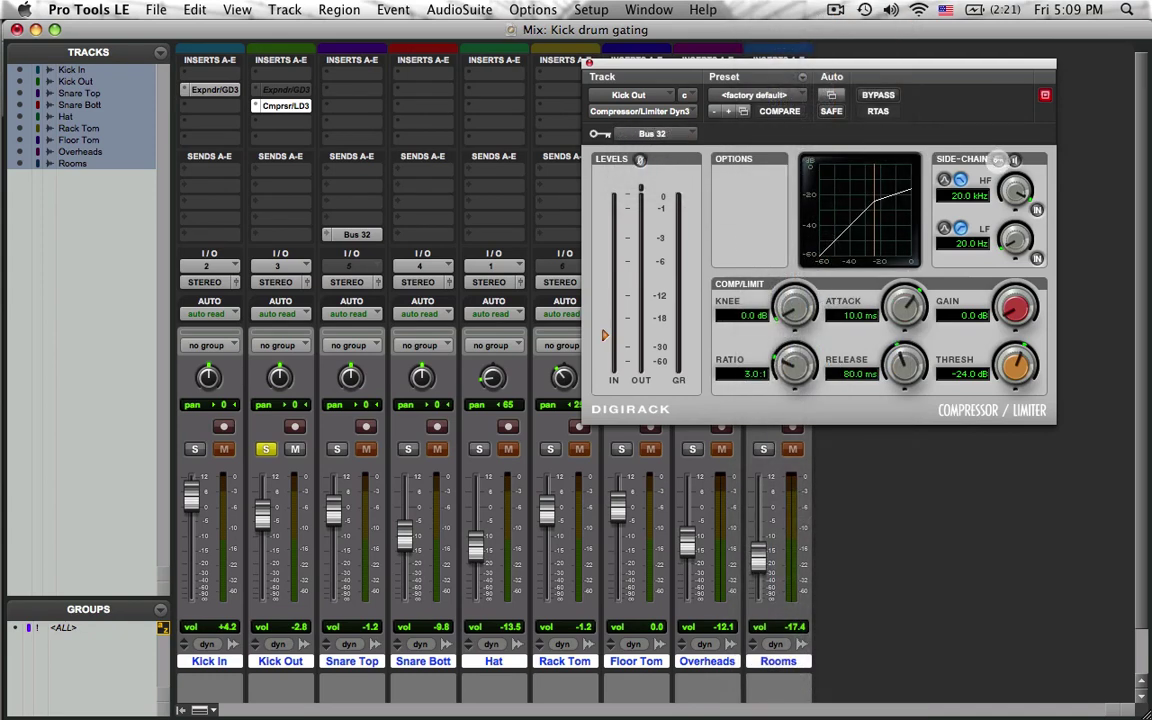
{"action": "left_click", "coordinate": [998, 159]}
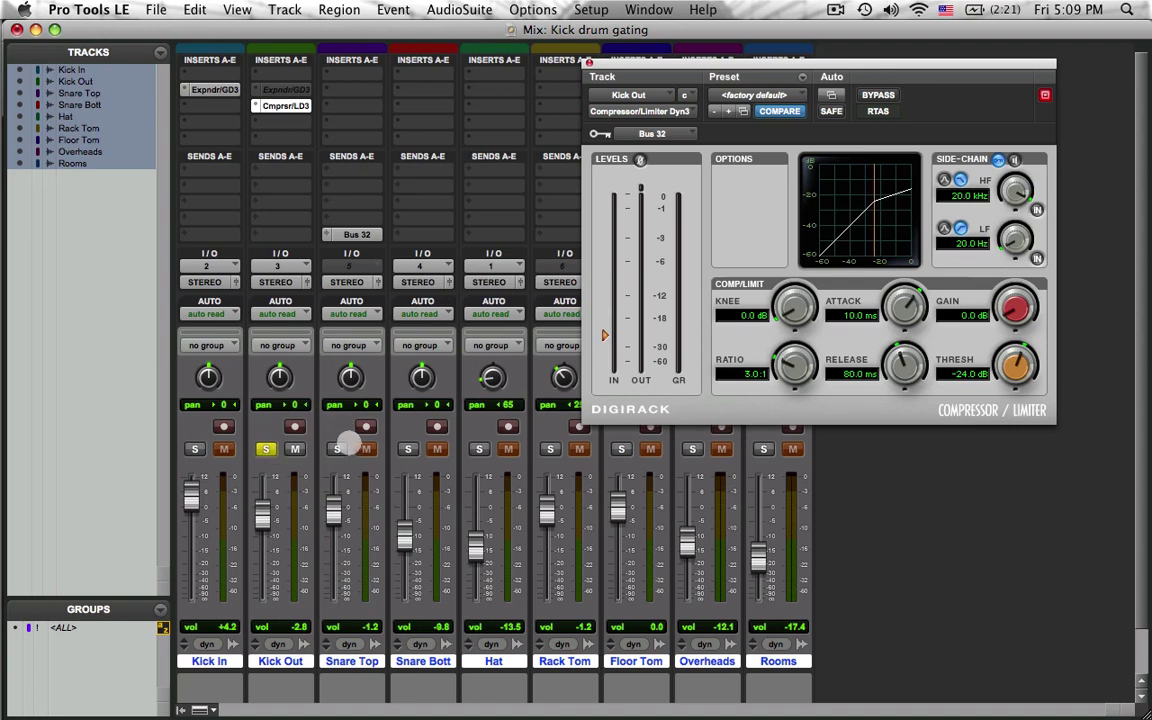
{"action": "key", "text": "space"}
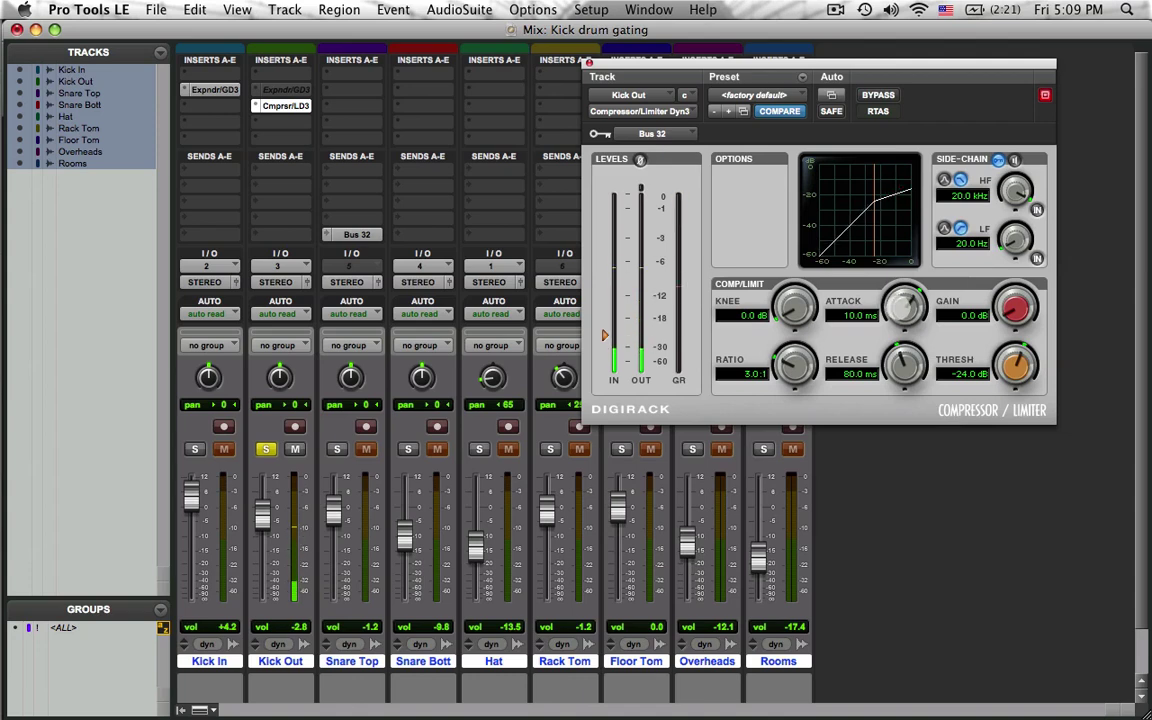
{"action": "left_click_drag", "start_coordinate": [903, 305], "coordinate": [903, 466]}
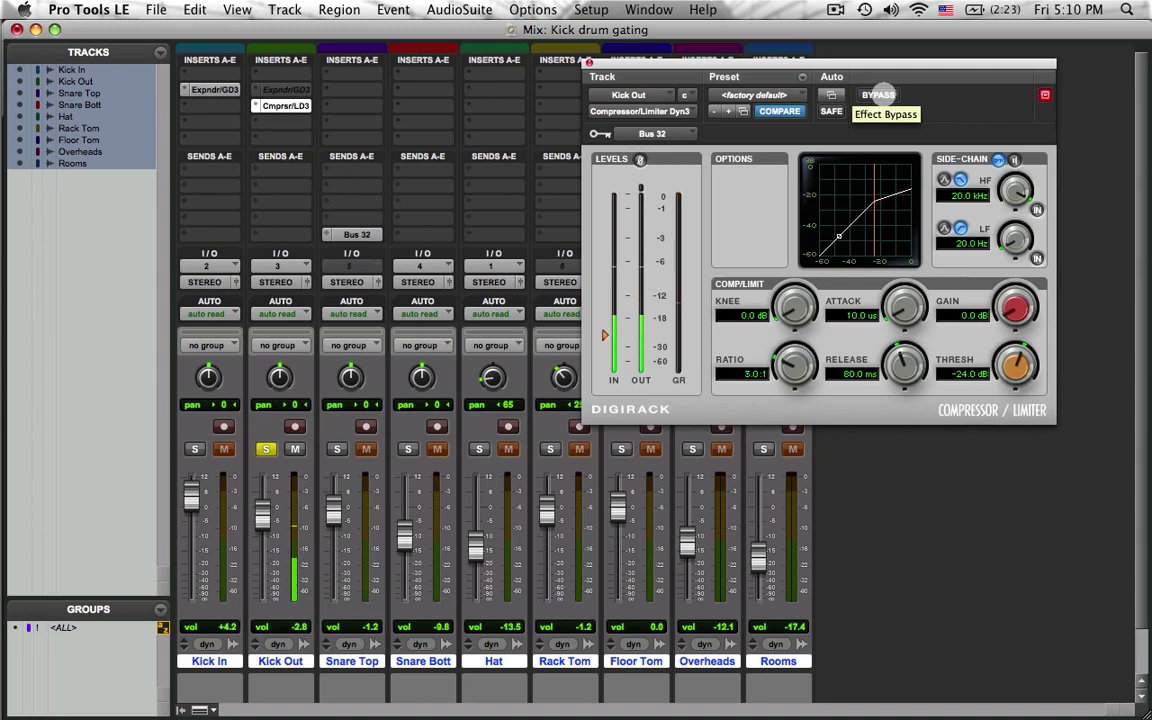
- Toggle the compressor's bypass on and off to compare, leaving it active
{"action": "left_click", "coordinate": [877, 94]}
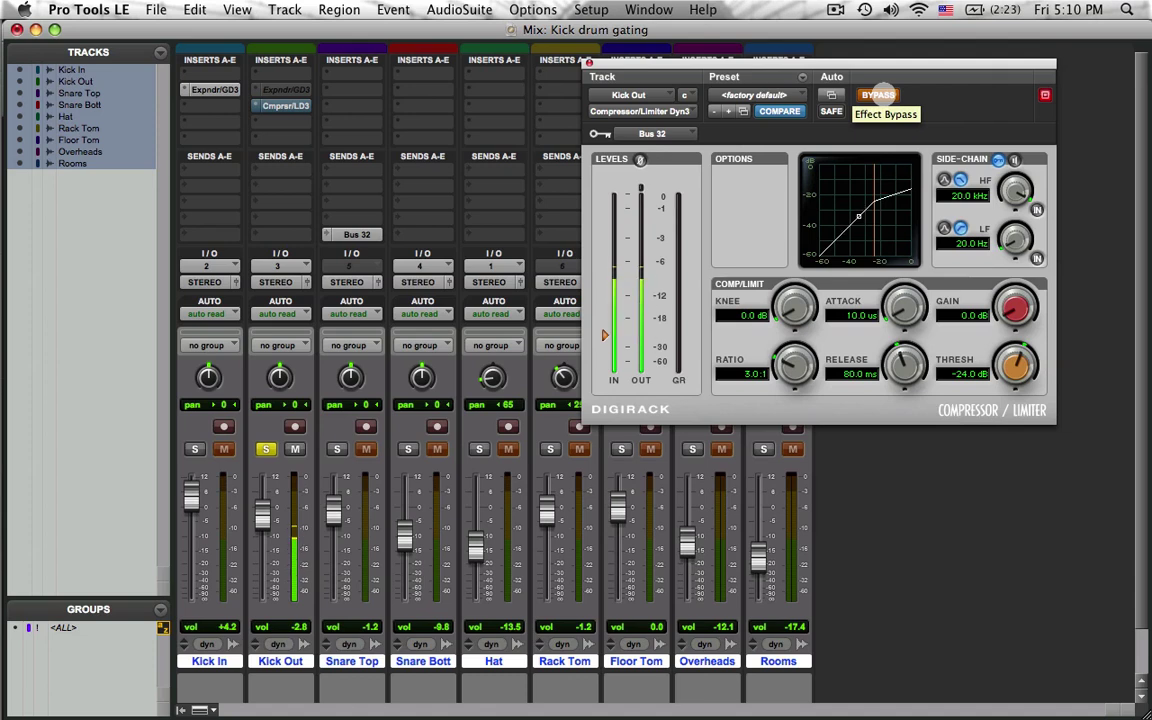
{"action": "left_click", "coordinate": [877, 94]}
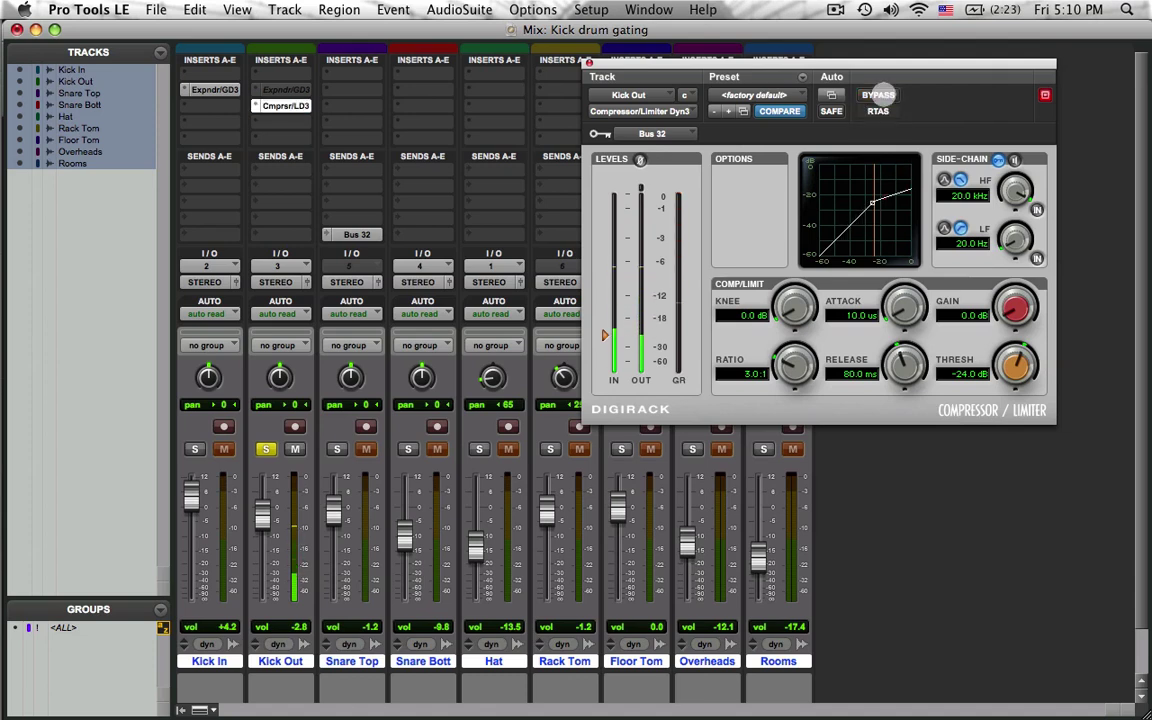
- Raise the ratio to 6.4:1, drop threshold to -30.9 dB, lengthen release to 203.6 ms
{"action": "left_click_drag", "start_coordinate": [792, 366], "coordinate": [788, 336]}
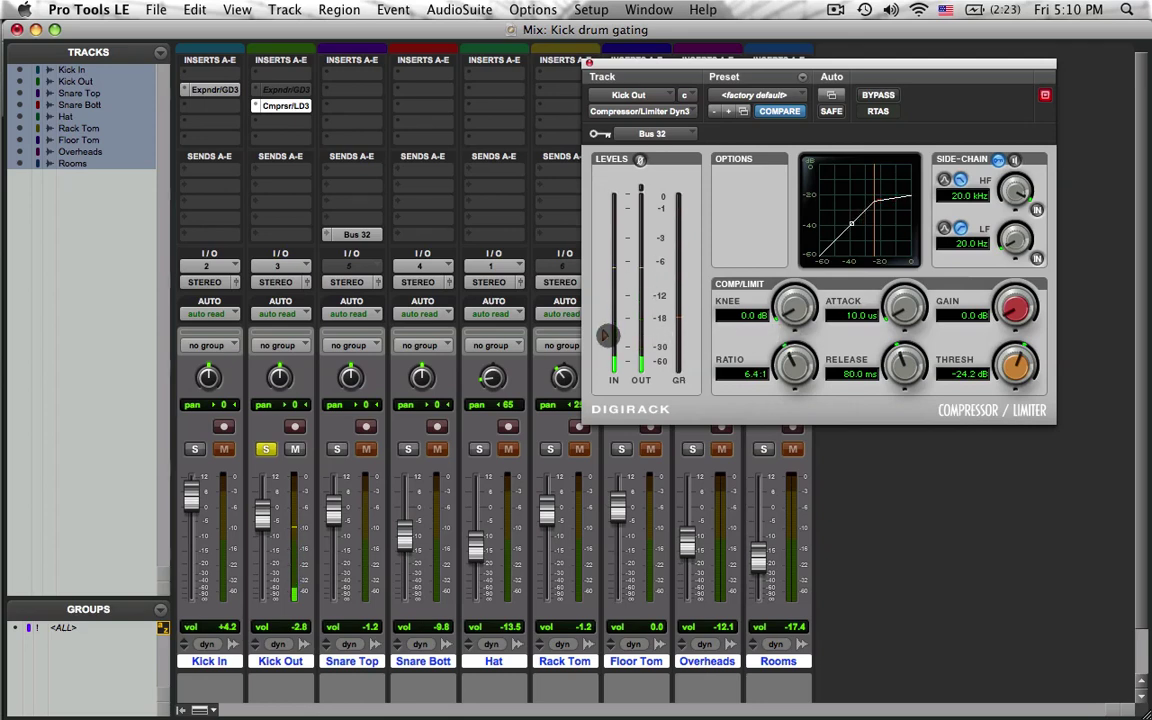
{"action": "left_click_drag", "start_coordinate": [605, 335], "coordinate": [605, 347]}
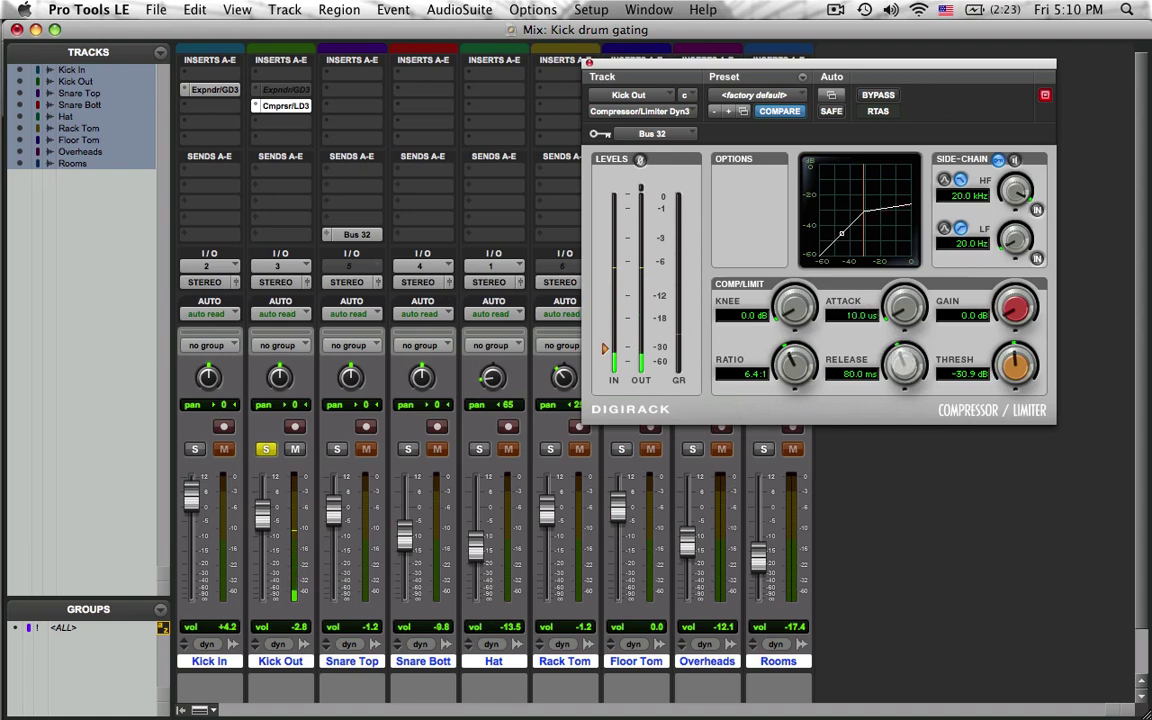
{"action": "left_click_drag", "start_coordinate": [903, 366], "coordinate": [898, 272]}
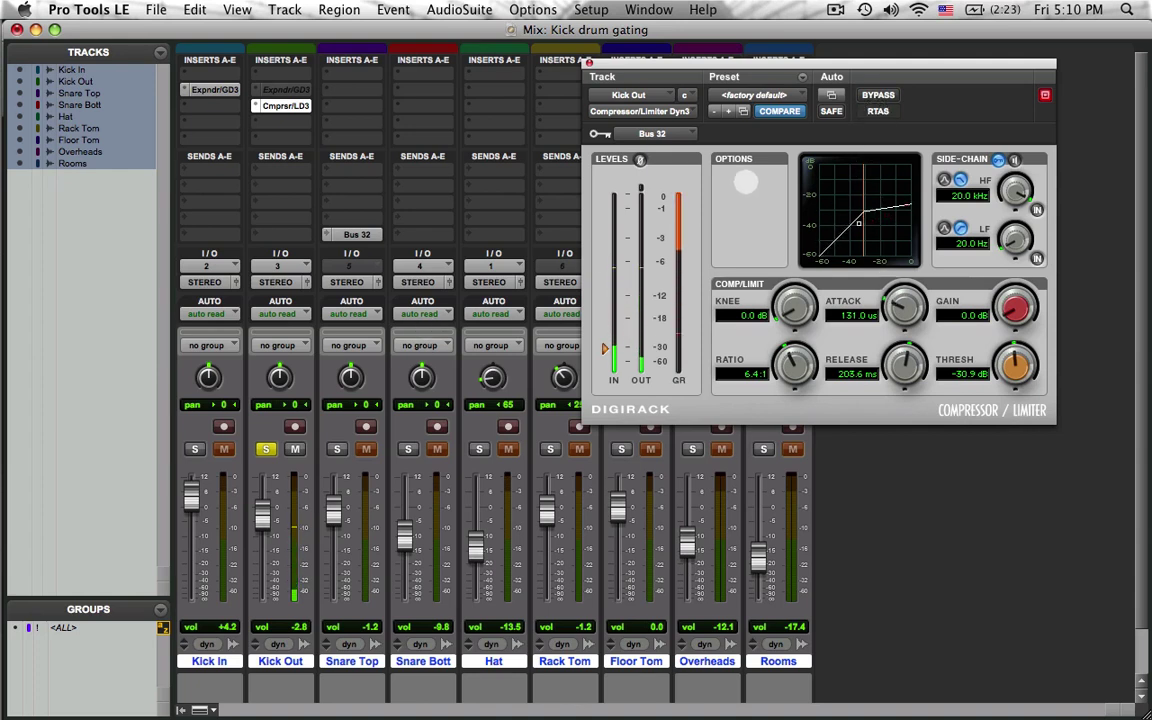
- Bypass the compressor briefly for comparison, then switch it back on
{"action": "left_click", "coordinate": [877, 95]}
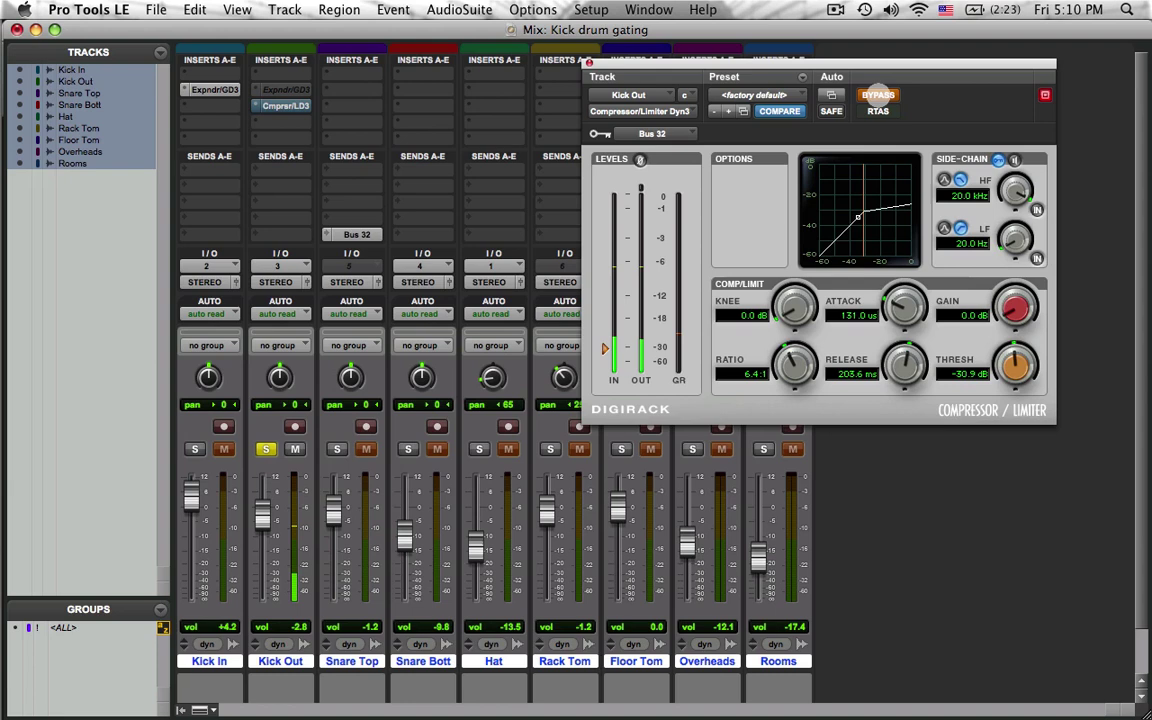
{"action": "left_click", "coordinate": [877, 95]}
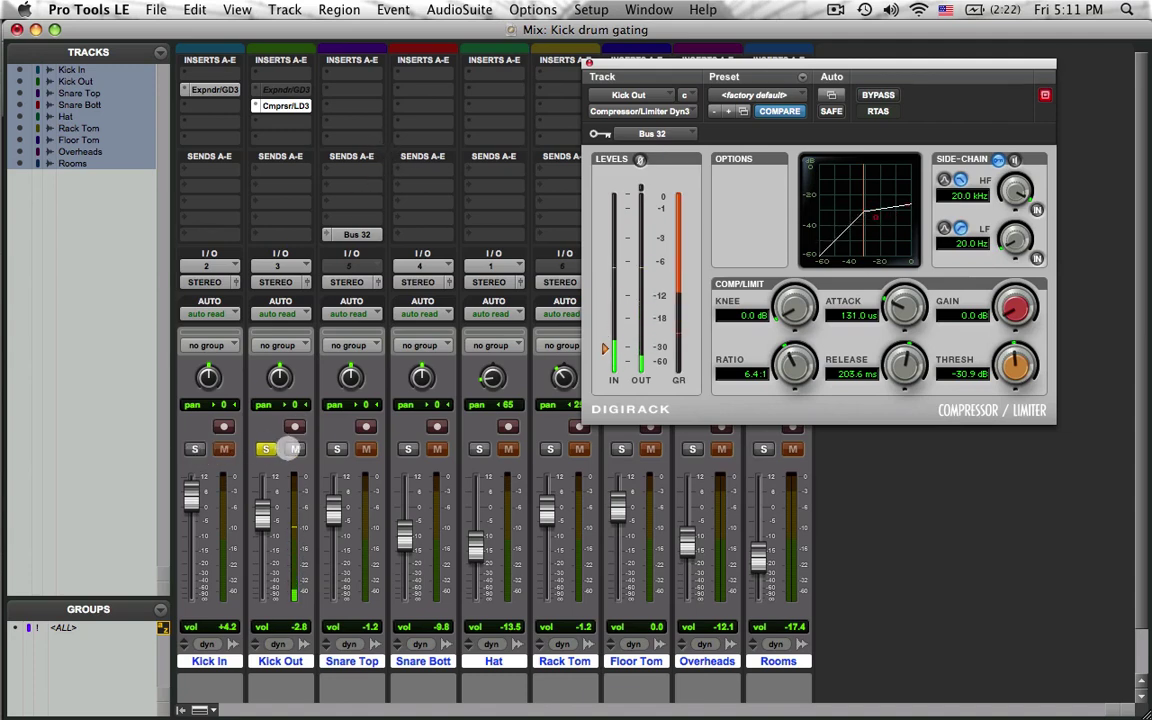
- Unsolo Kick Out, push its fader to +2.1 dB, then mute and unmute it to compare in the kit
{"action": "left_click", "coordinate": [266, 449]}
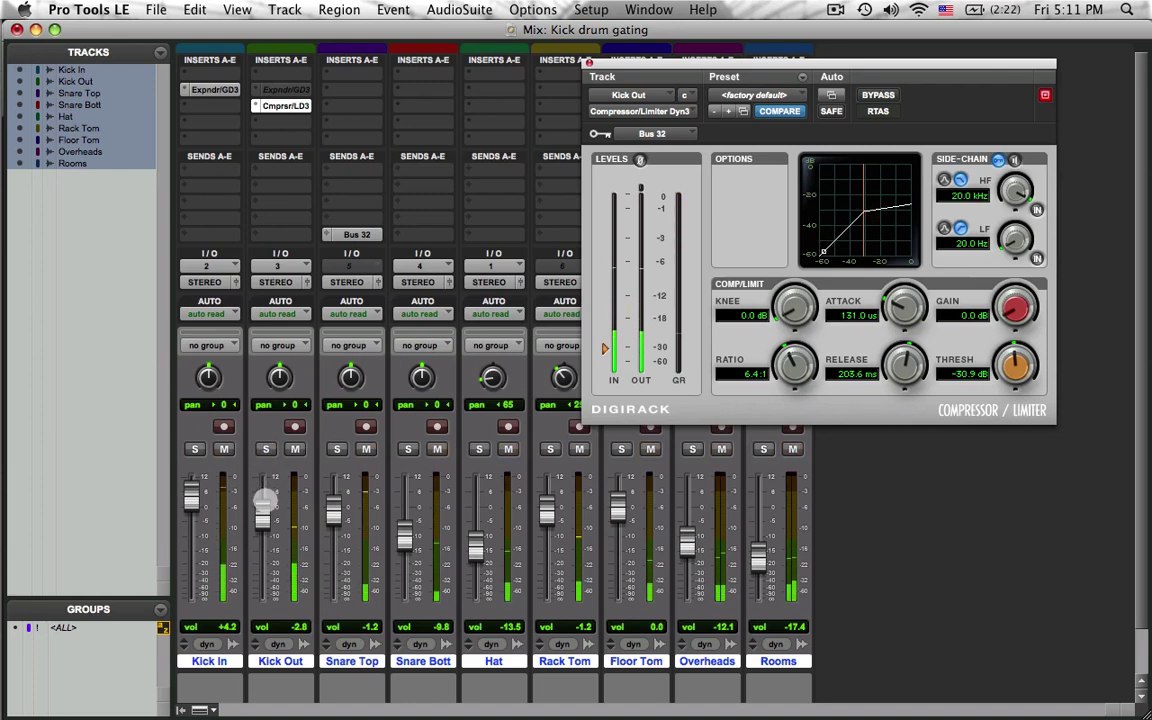
{"action": "left_click_drag", "start_coordinate": [265, 503], "coordinate": [263, 492]}
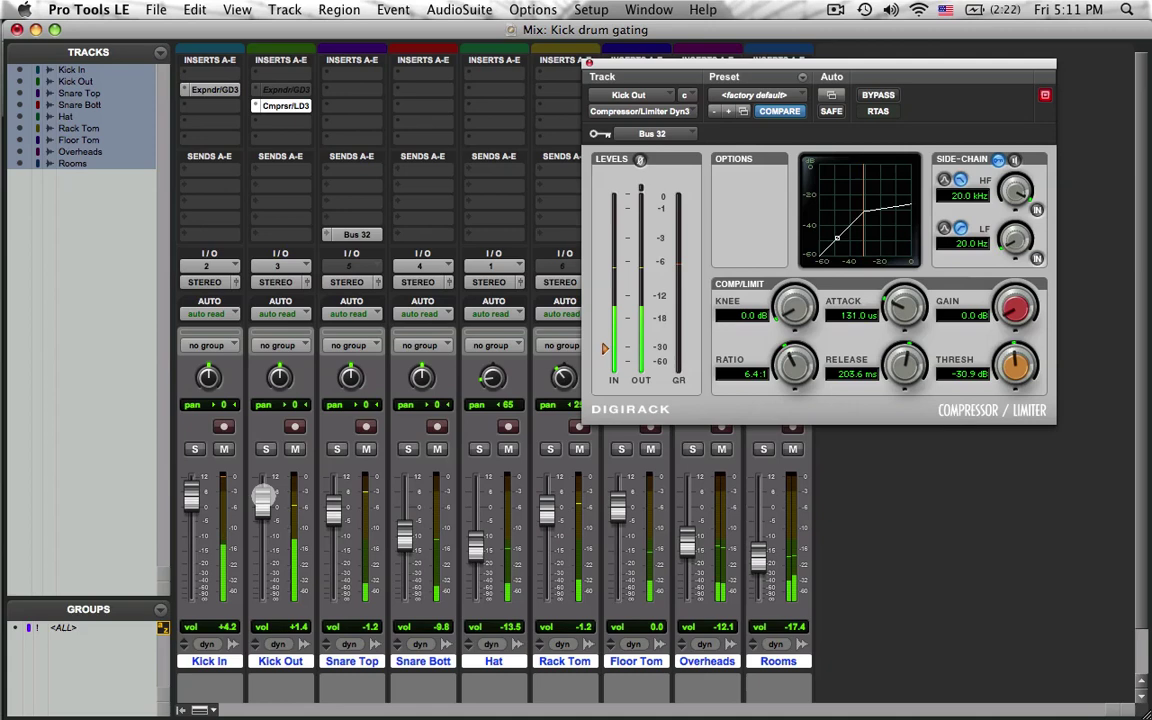
{"action": "left_click_drag", "start_coordinate": [263, 494], "coordinate": [263, 492]}
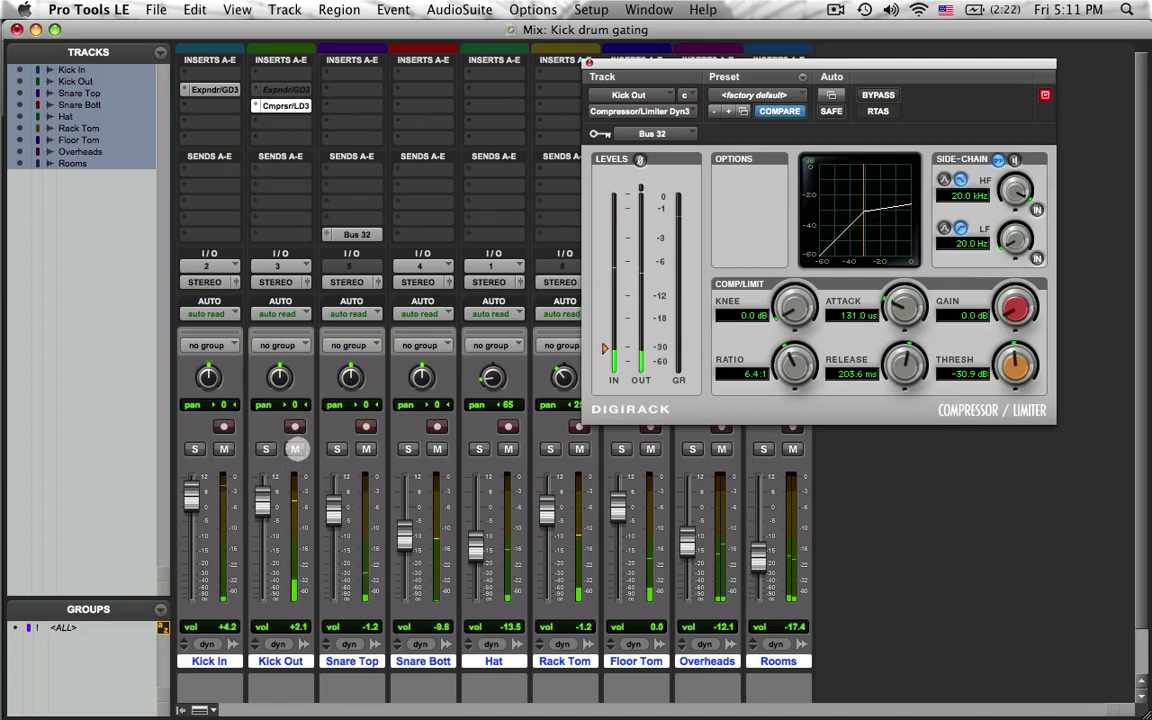
{"action": "left_click", "coordinate": [295, 449]}
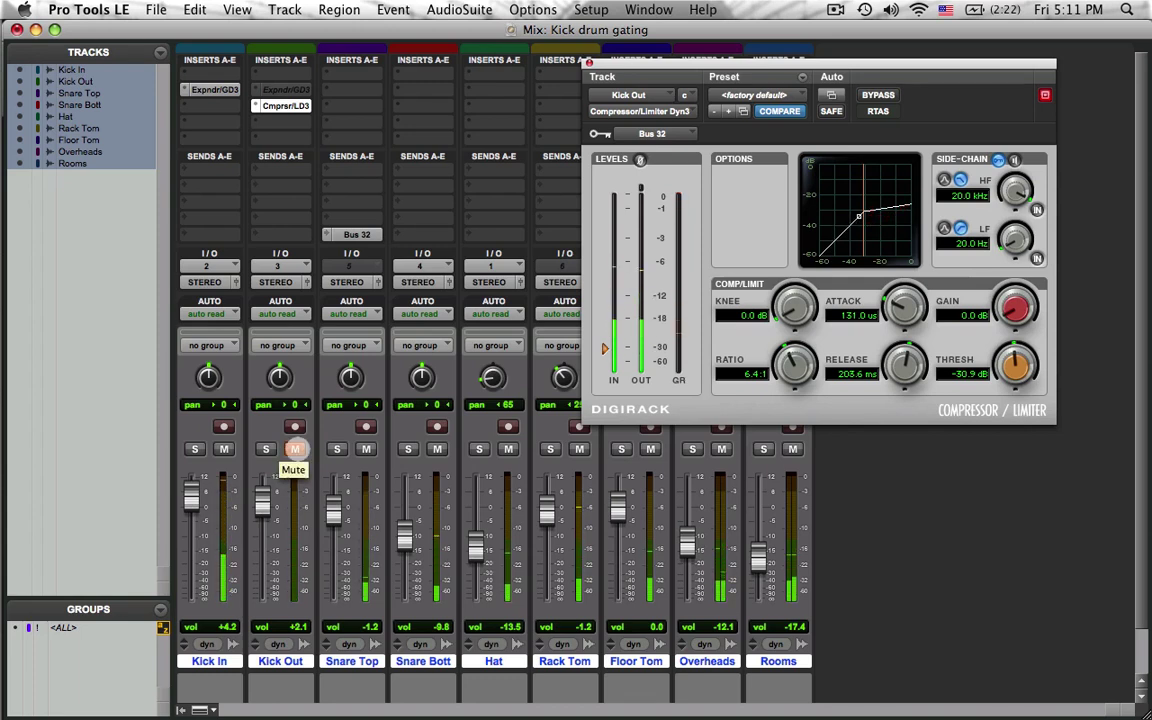
{"action": "left_click", "coordinate": [295, 449]}
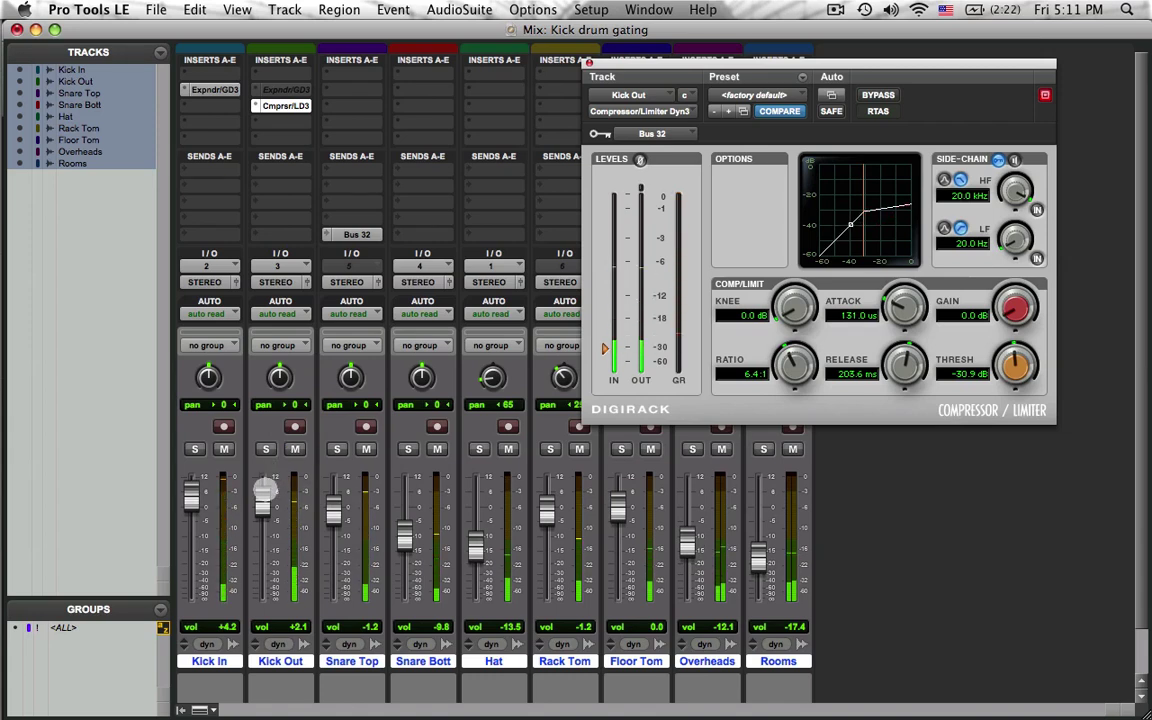
- Reset the Kick Out fader back to 0.0 dB
{"action": "left_click", "coordinate": [265, 490], "text": "alt"}
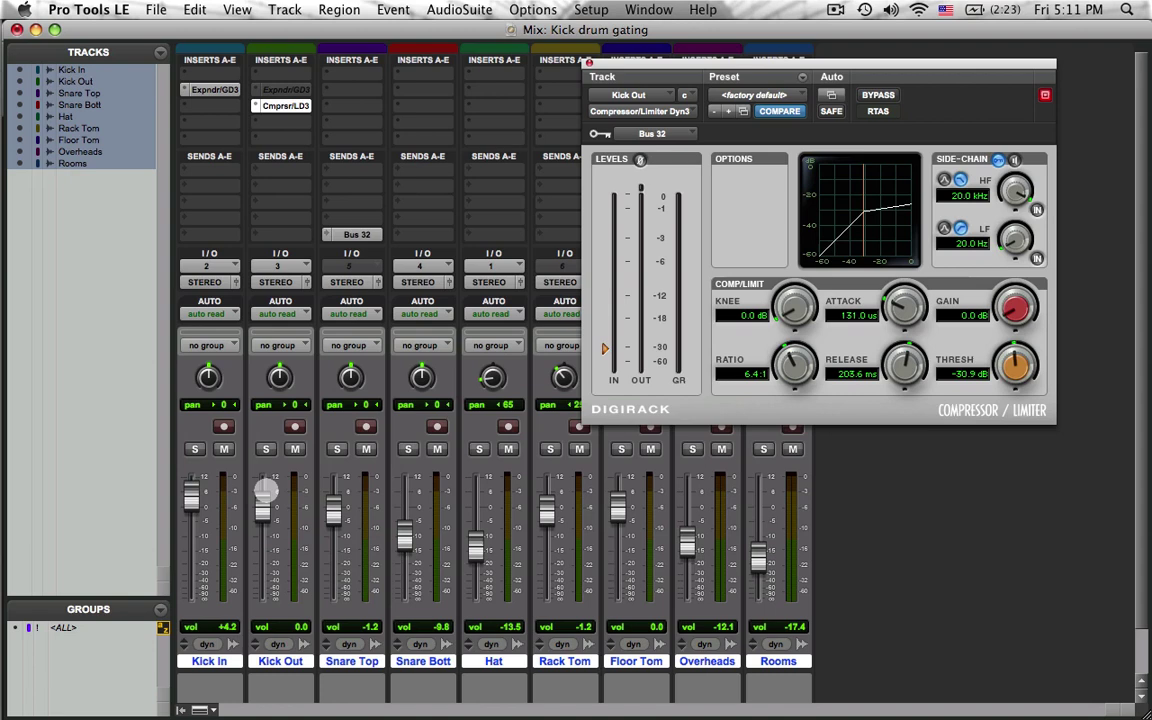
- Close the Kick Out compressor plug-in window
{"action": "left_click", "coordinate": [284, 106]}
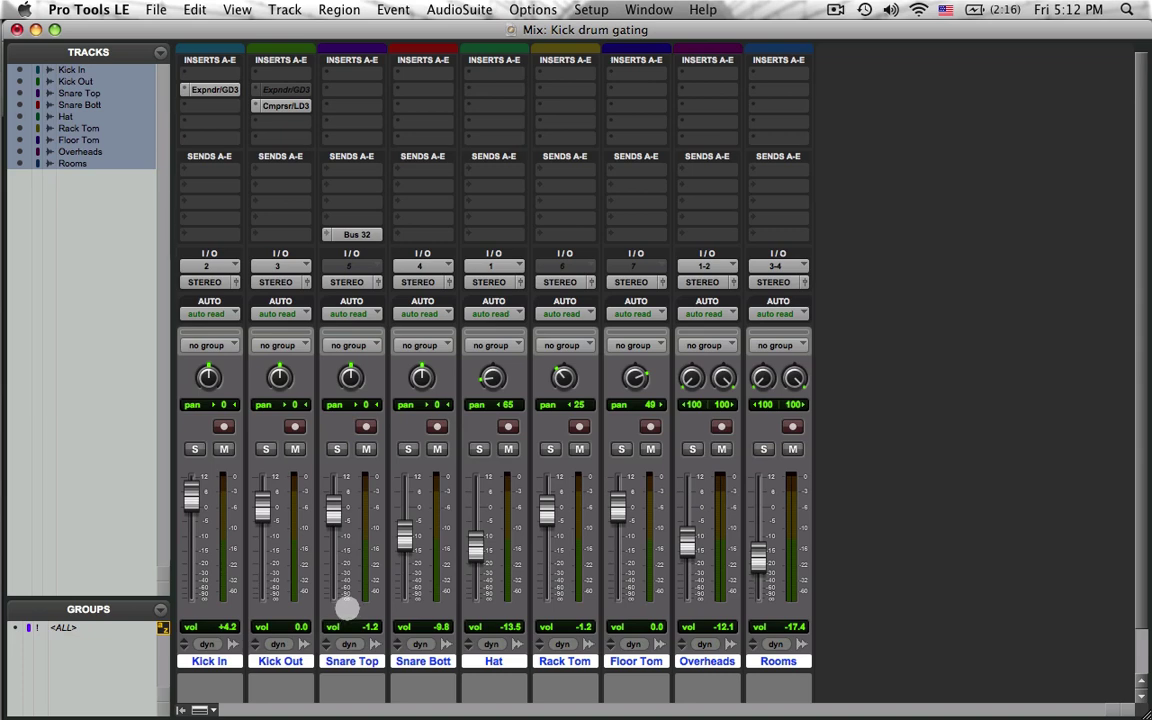
- Reopen Kick Out's Cmprsr/LD3 insert, solo-check the track, then raise its fader to about +6.0 dB
{"action": "left_click", "coordinate": [283, 106]}
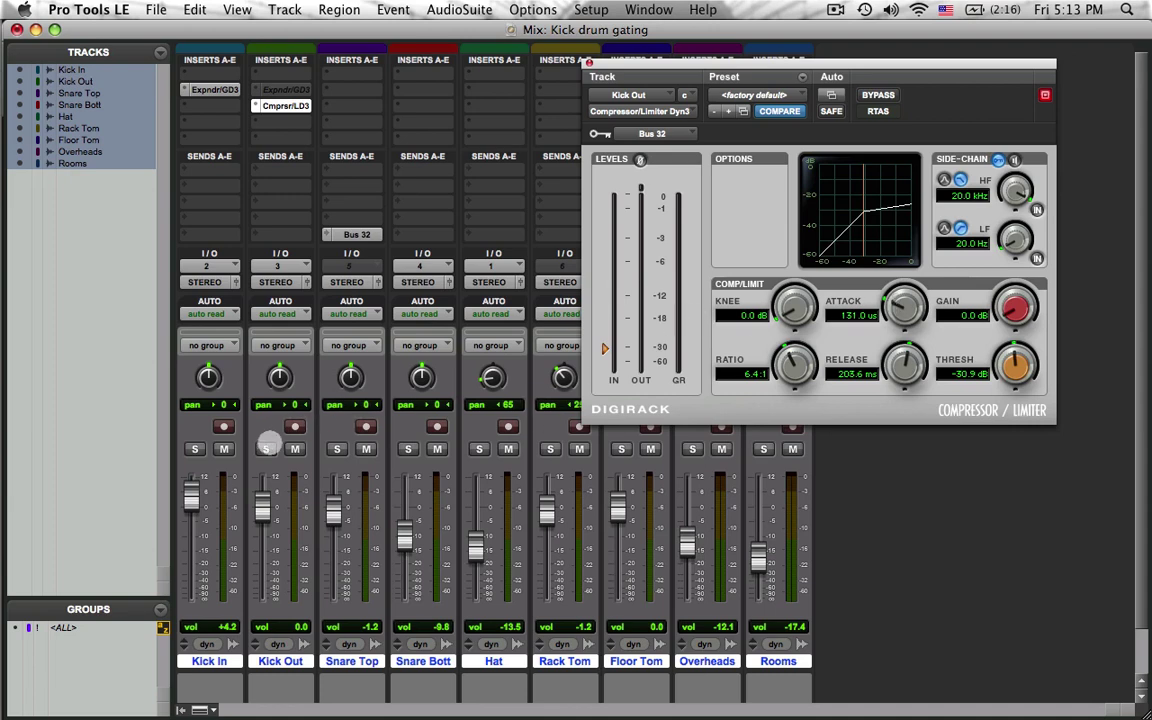
{"action": "left_click", "coordinate": [265, 449]}
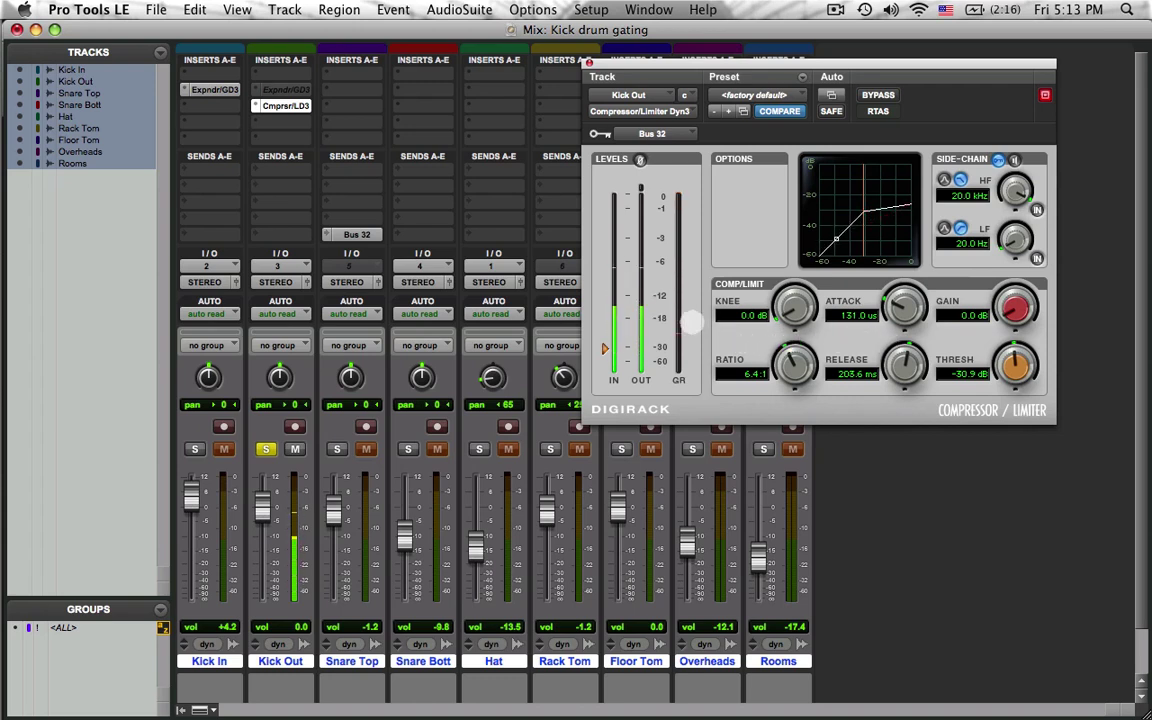
{"action": "left_click", "coordinate": [265, 450]}
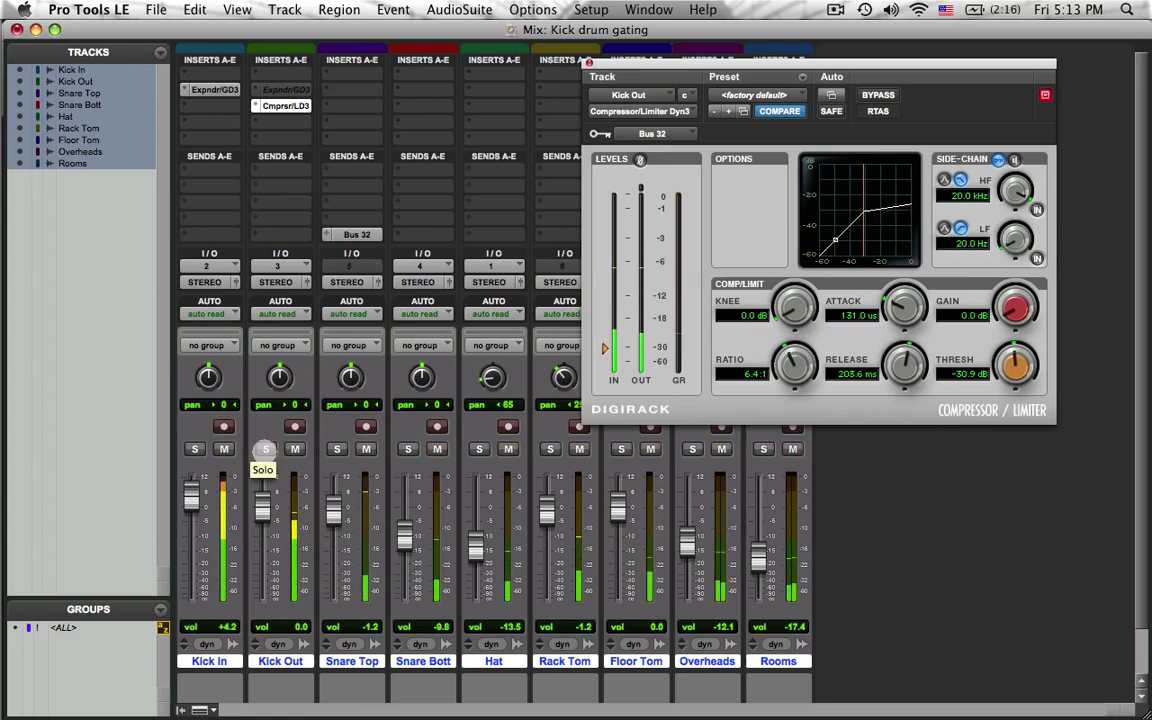
{"action": "mouse_move", "coordinate": [262, 495]}
{"action": "left_mouse_down"}
{"action": "mouse_move", "coordinate": [262, 481]}
{"action": "mouse_move", "coordinate": [265, 490]}
{"action": "left_mouse_up"}
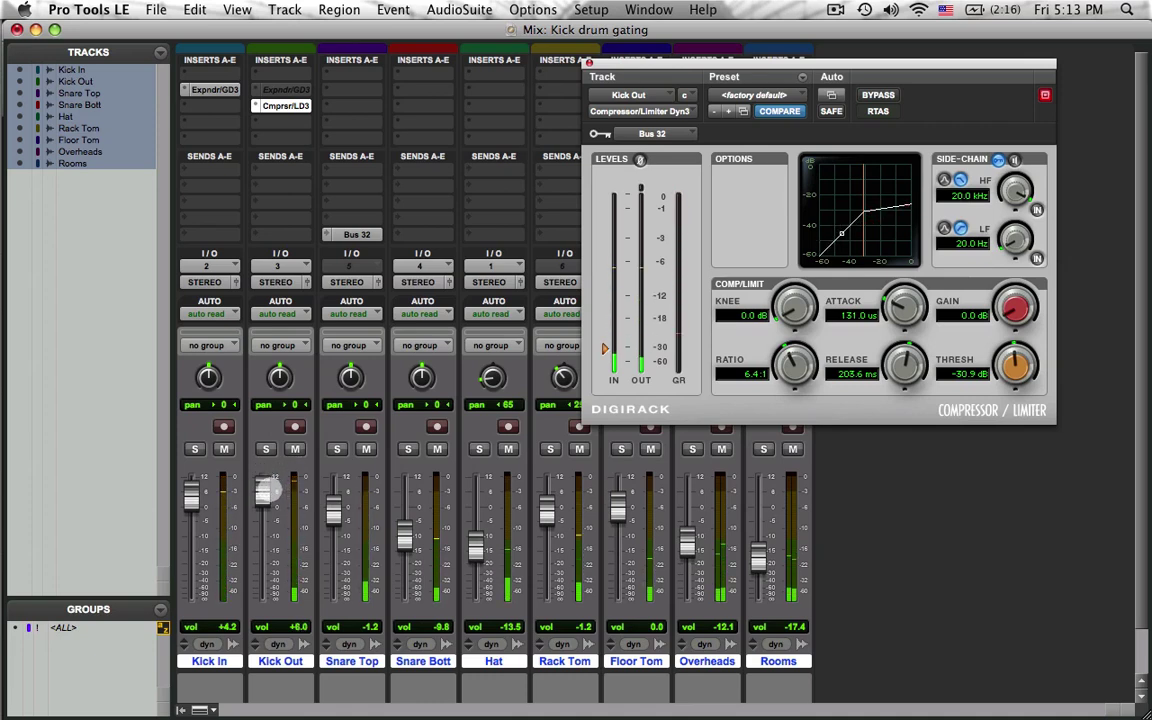